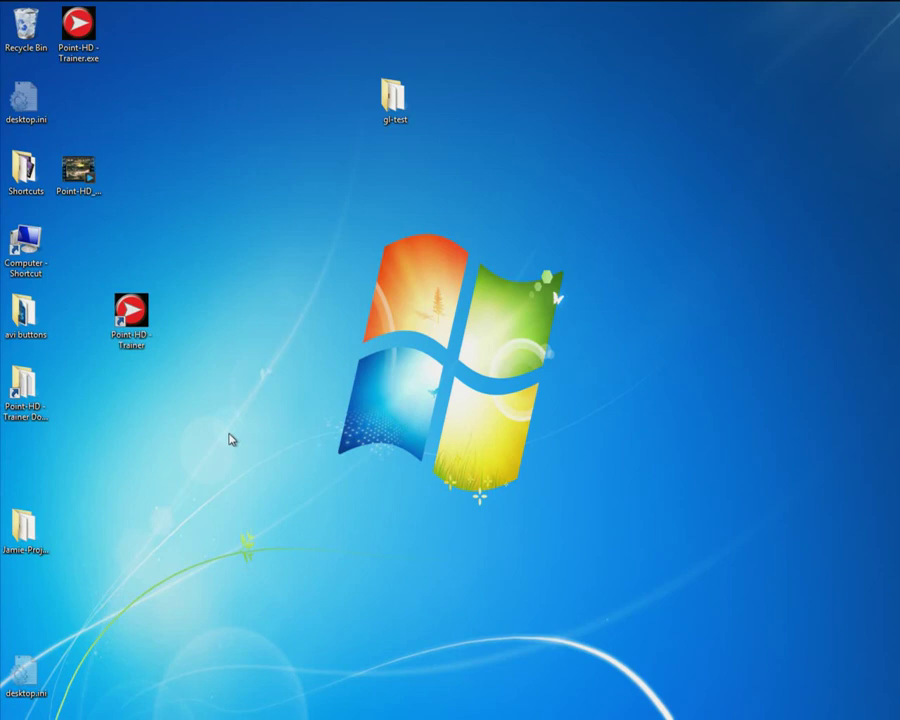
- Launch Point HD Trainer from its desktop shortcut
double_click(133, 313)
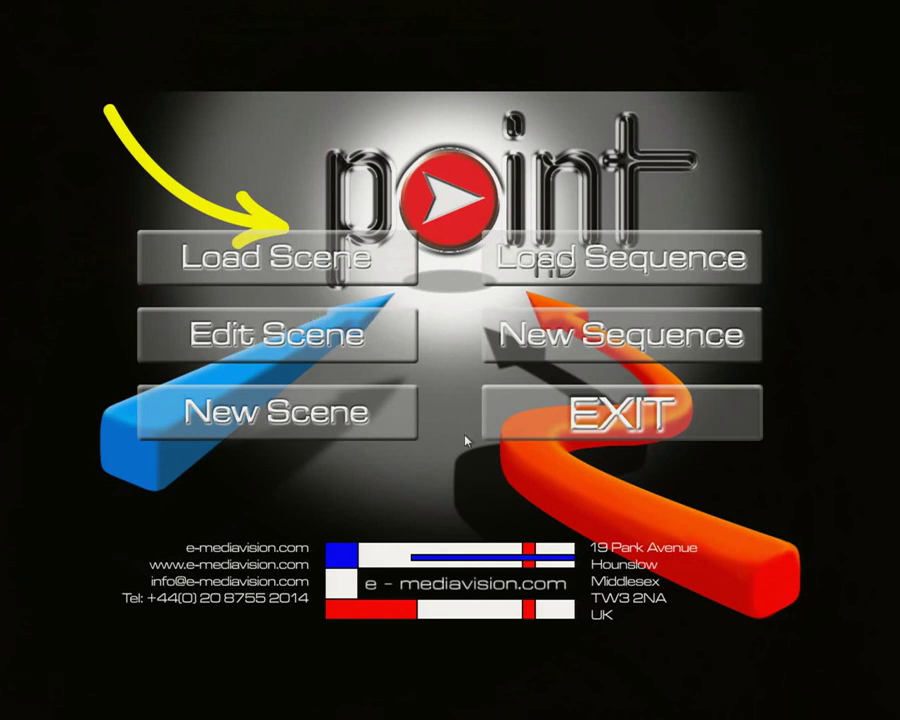
left_click(255, 262)
left_click(364, 285)
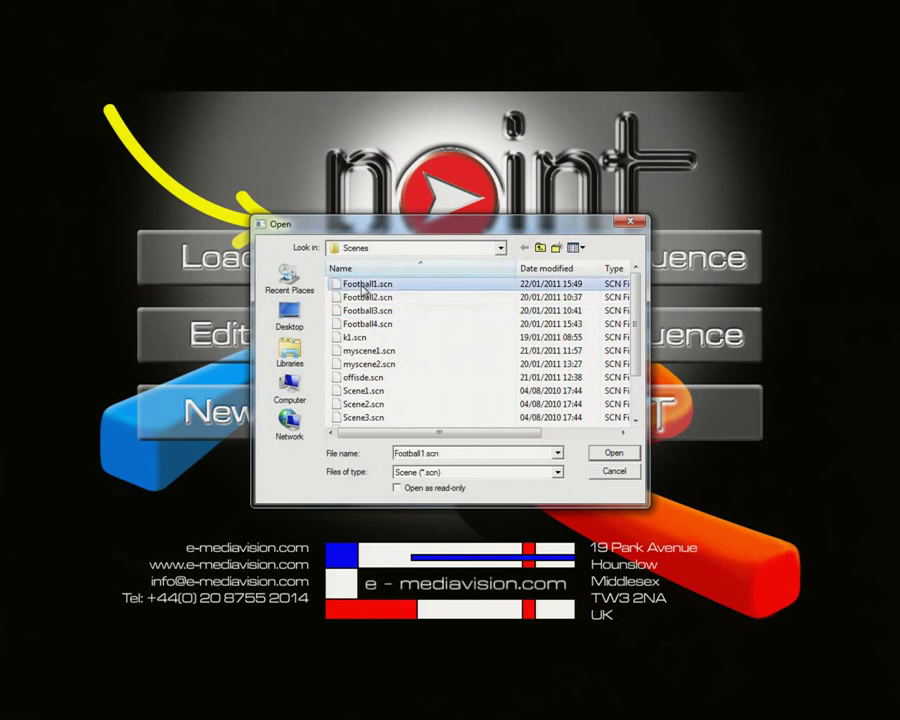
left_click(611, 454)
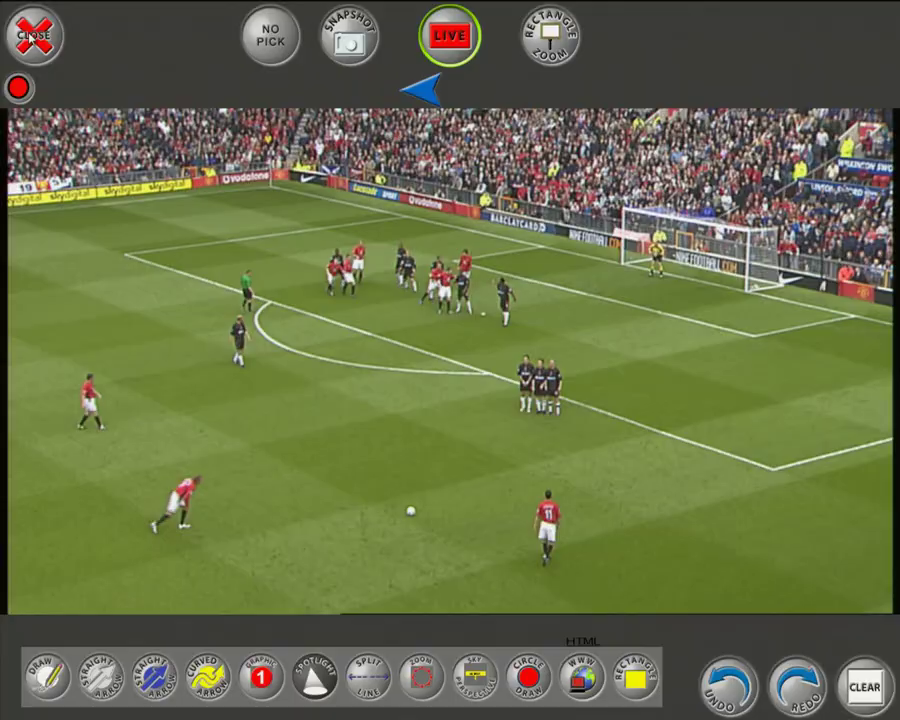
left_click(33, 35)
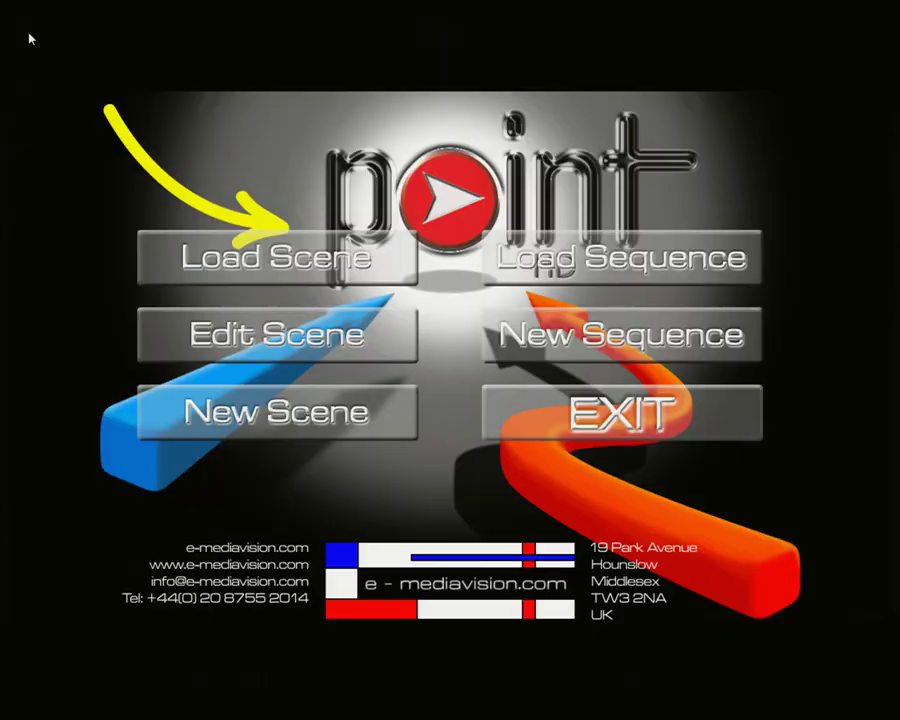
left_click(295, 263)
left_click(362, 310)
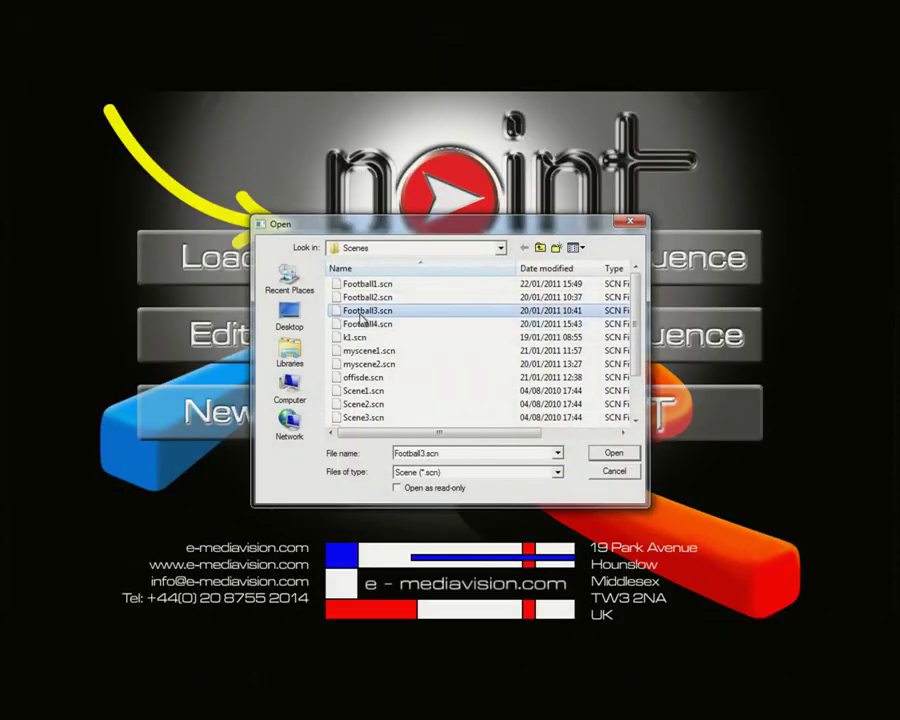
left_click(633, 455)
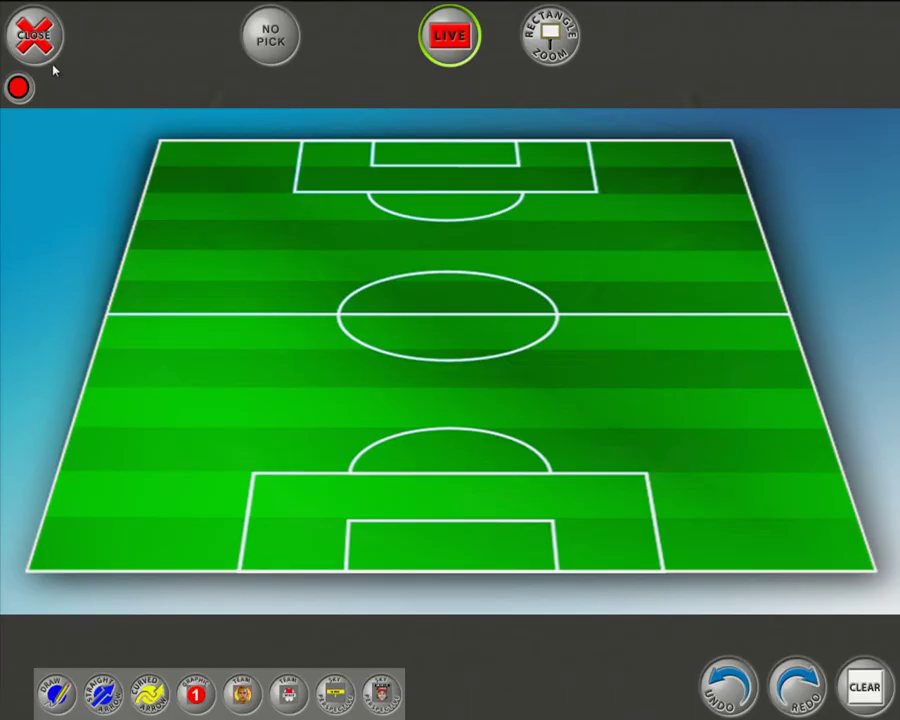
left_click(36, 38)
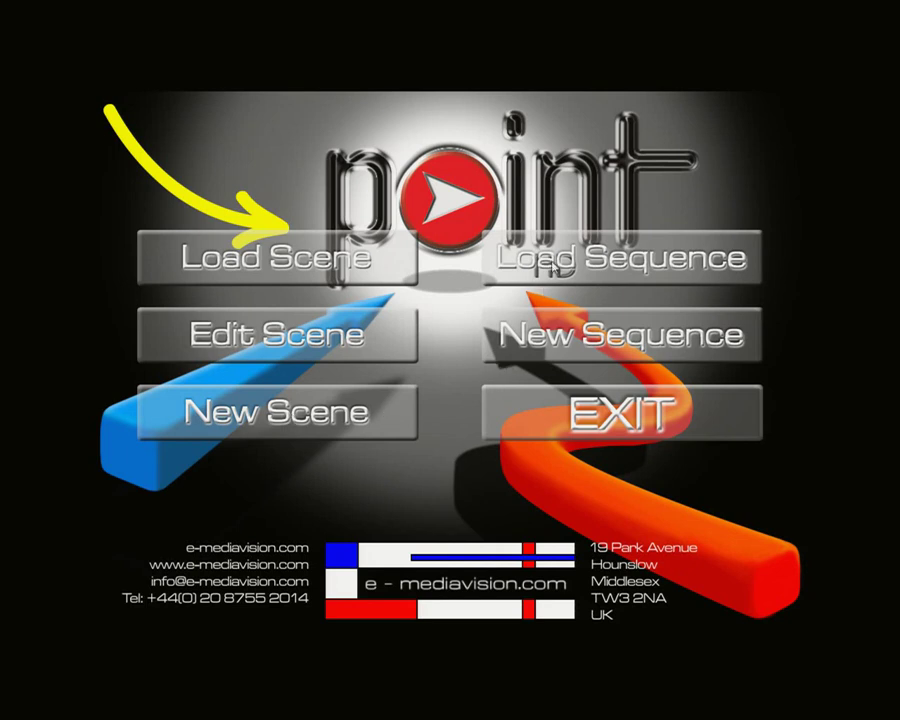
left_click(545, 262)
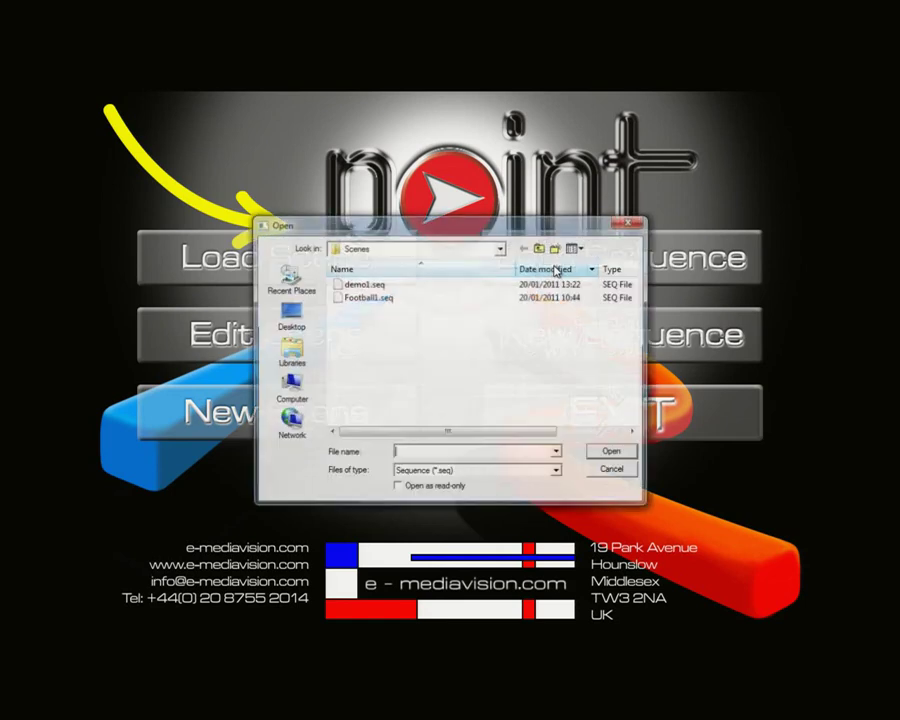
left_click(366, 298)
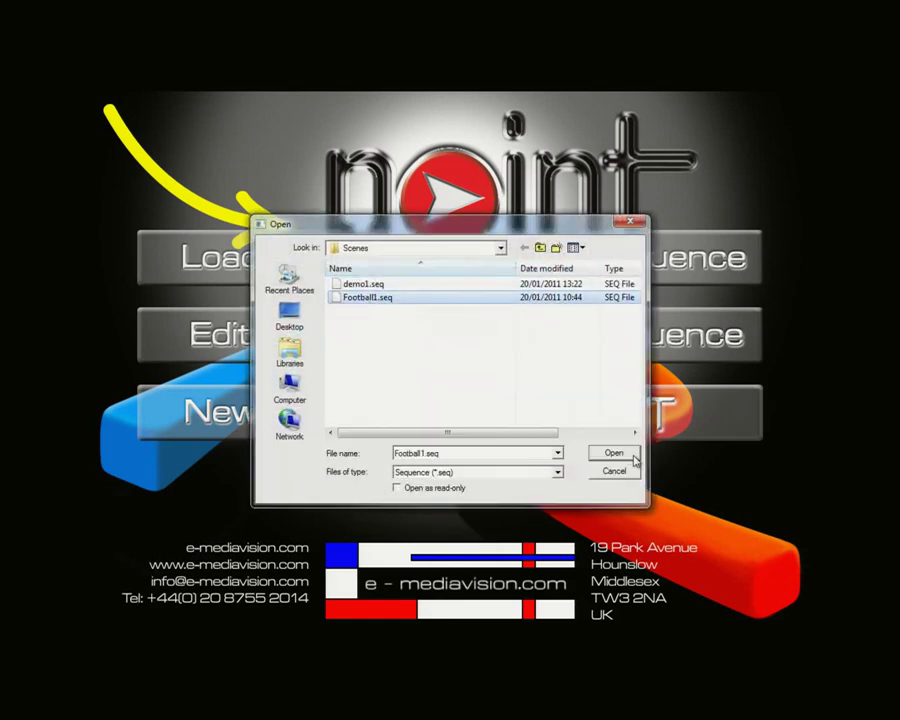
left_click(614, 455)
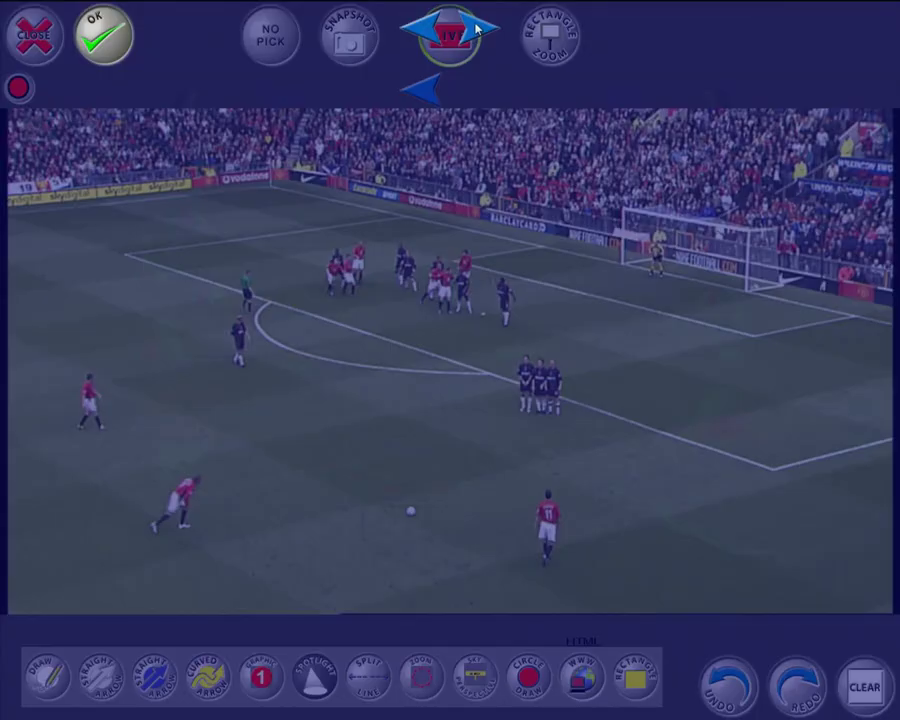
left_click(102, 42)
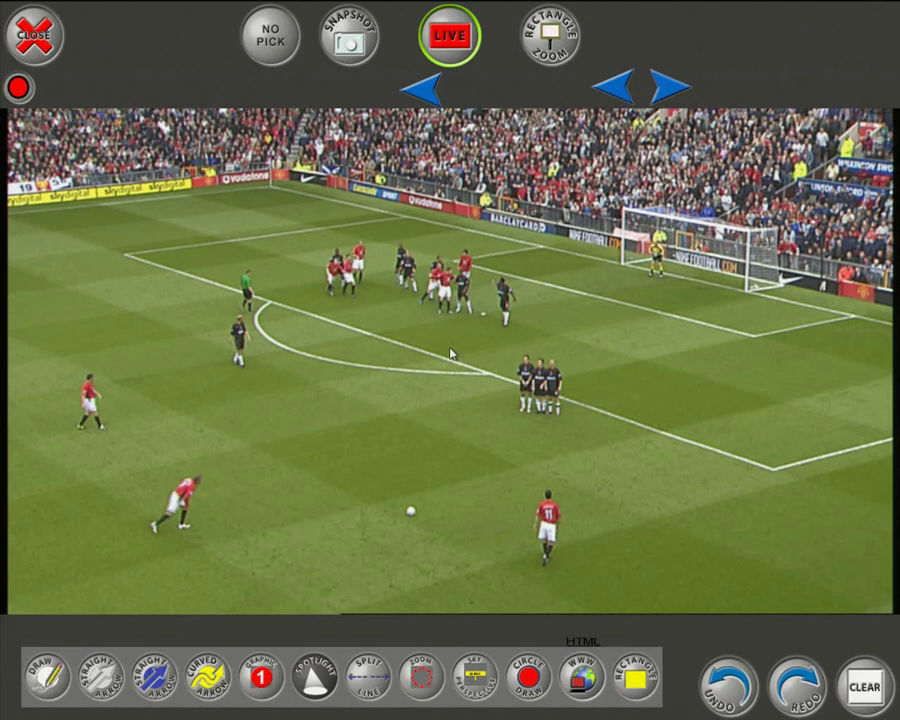
left_click(664, 90)
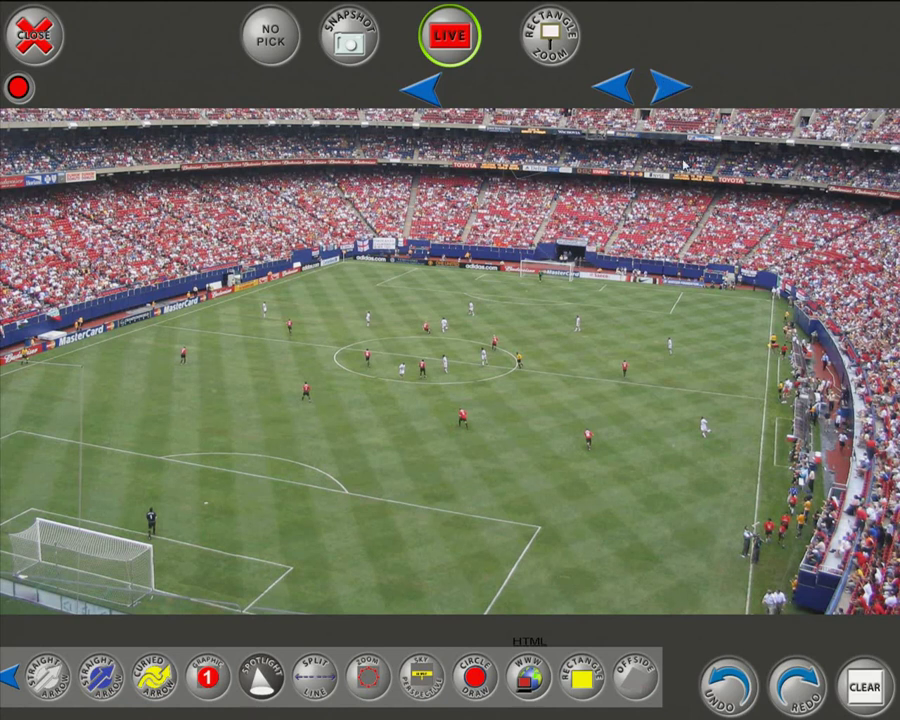
key("Right")
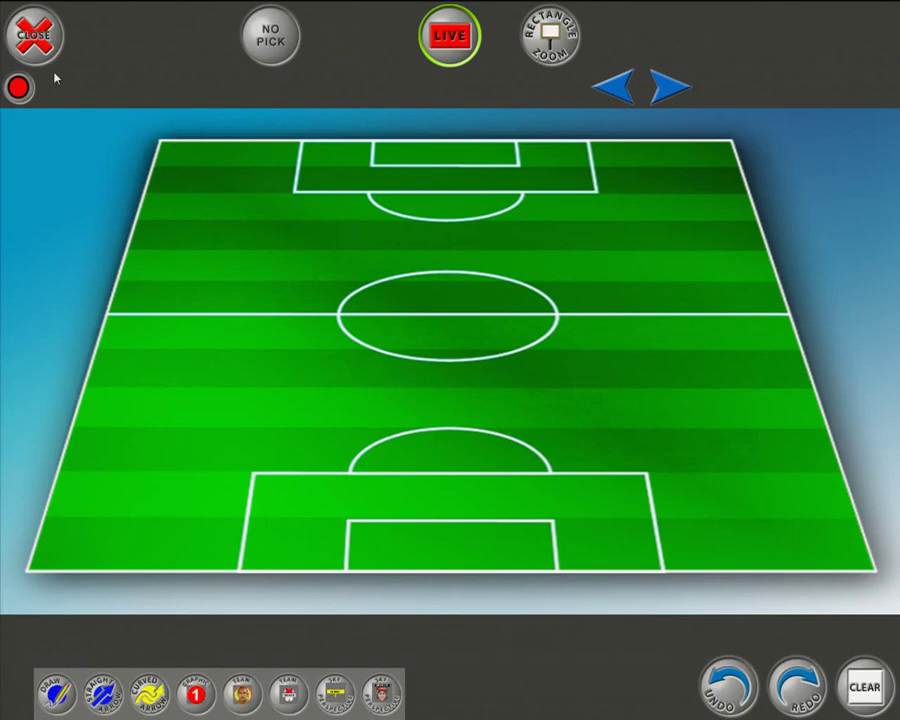
left_click(40, 48)
left_click(40, 48)
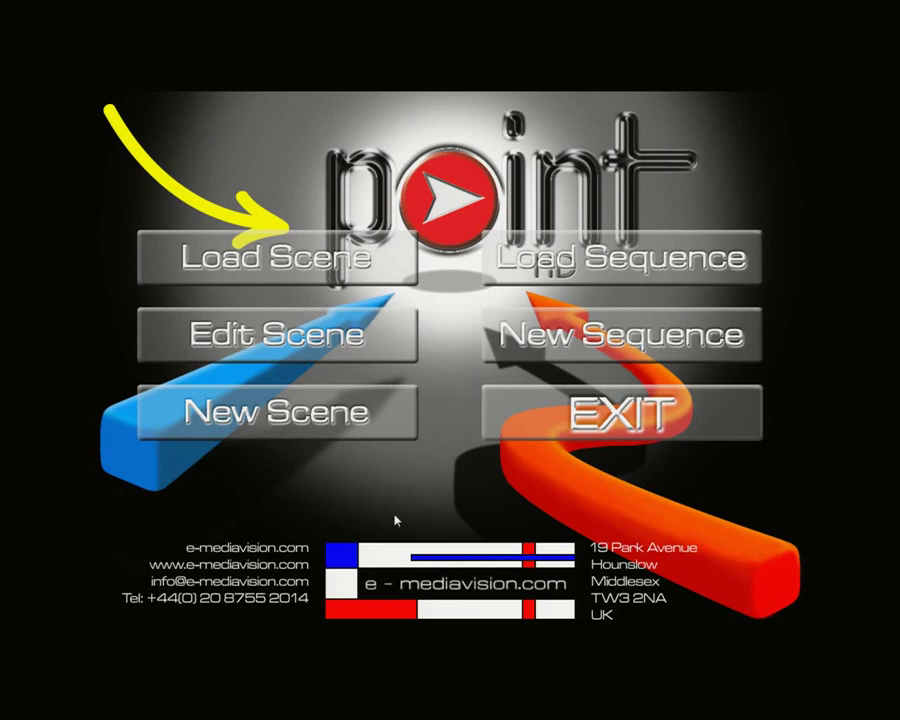
- Start a new blank scene, shift its tool bar right, and show the background types list
left_click(302, 425)
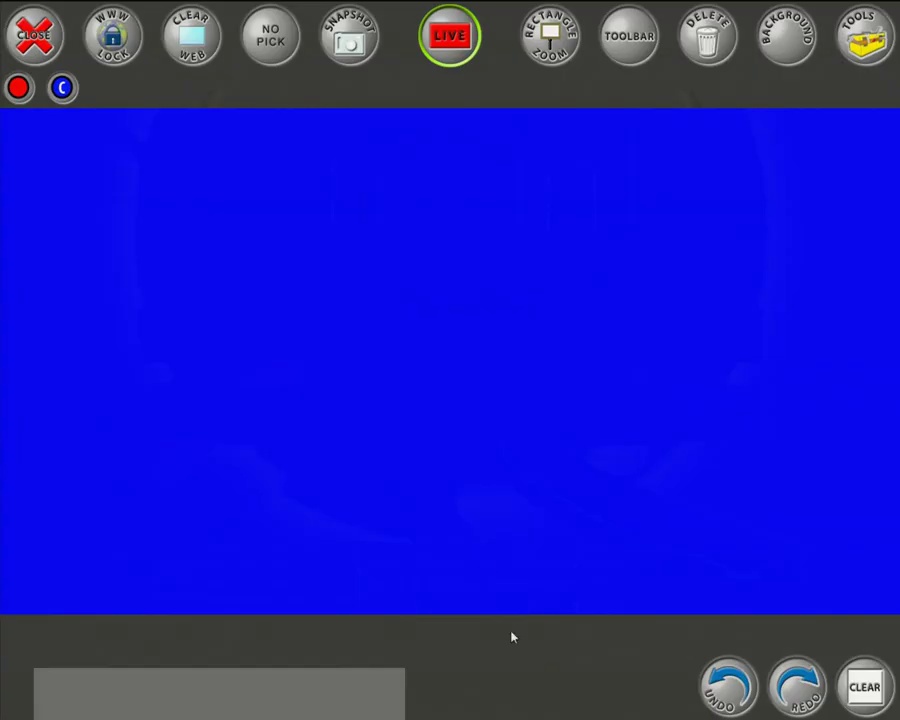
left_click_drag(349, 690, 402, 673)
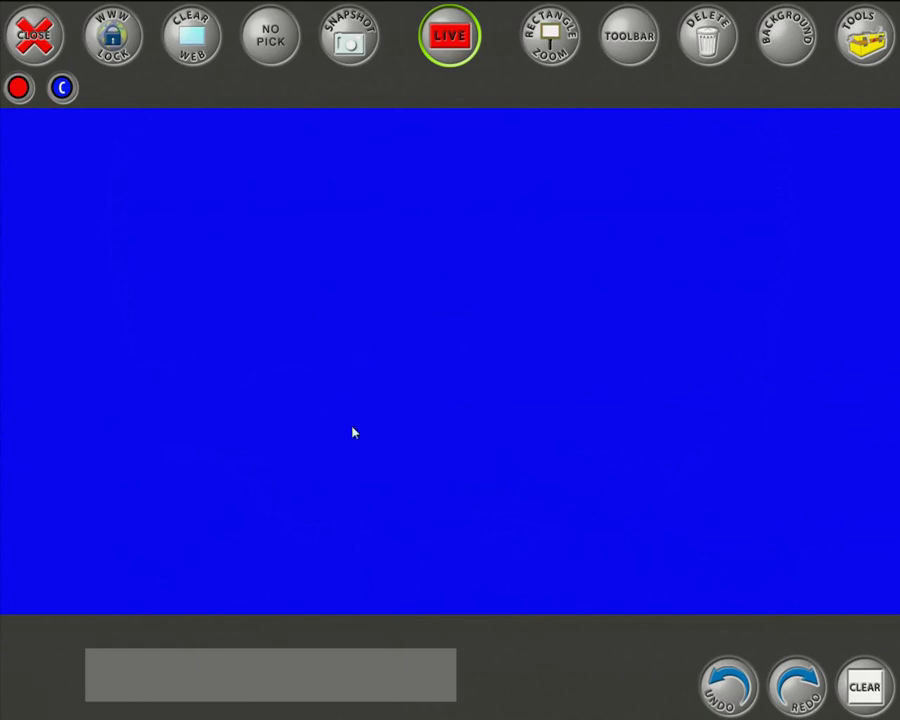
left_click_drag(291, 676, 320, 666)
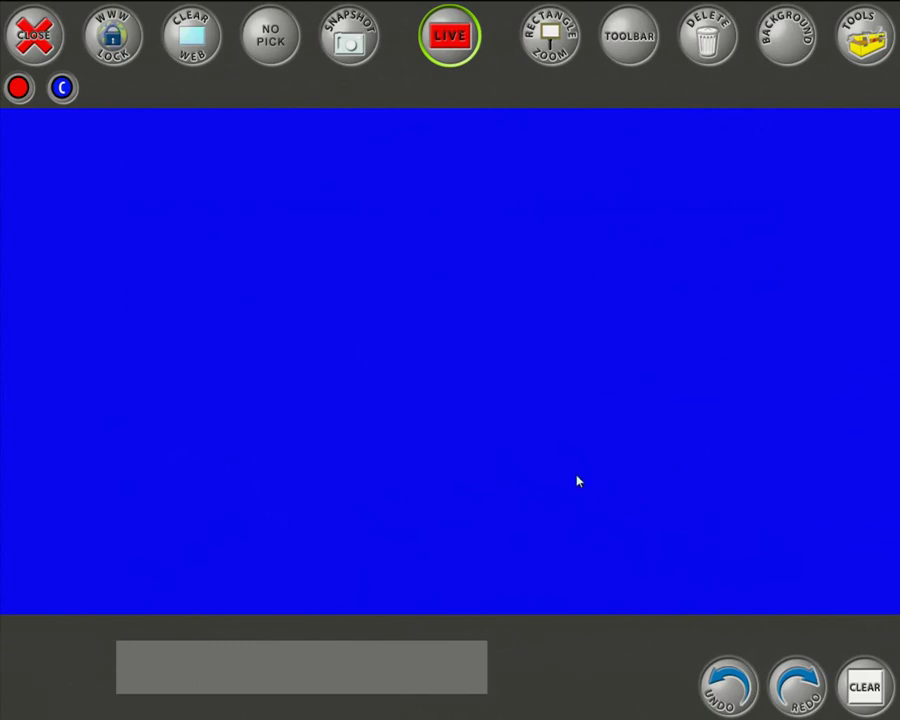
left_click(785, 40)
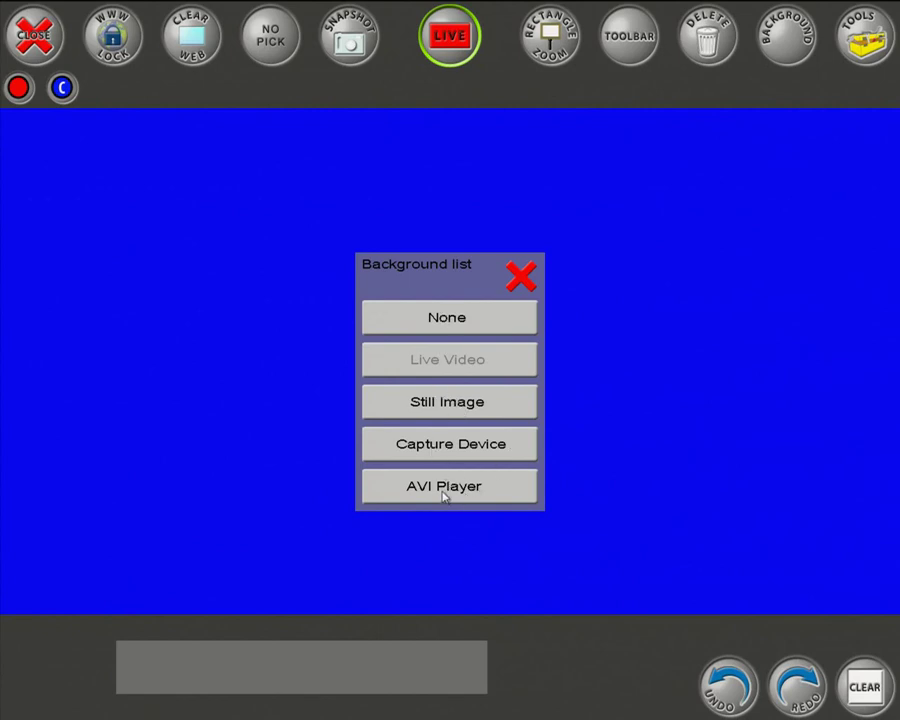
- Load FOOTBALL3.jpg as a still-image background at Full bitmap size
left_click(437, 405)
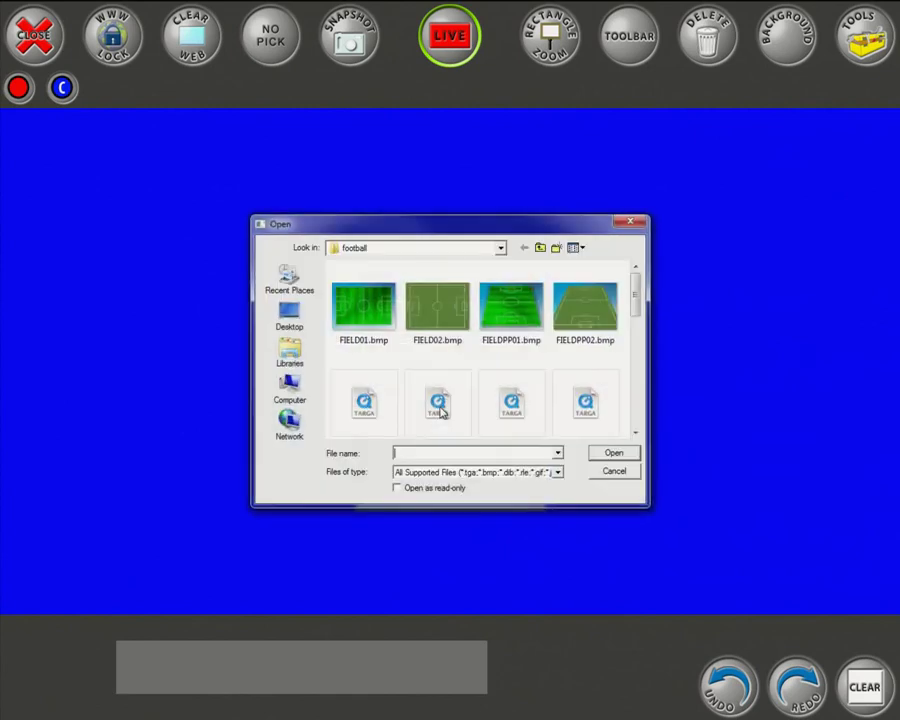
left_click_drag(636, 310, 640, 368)
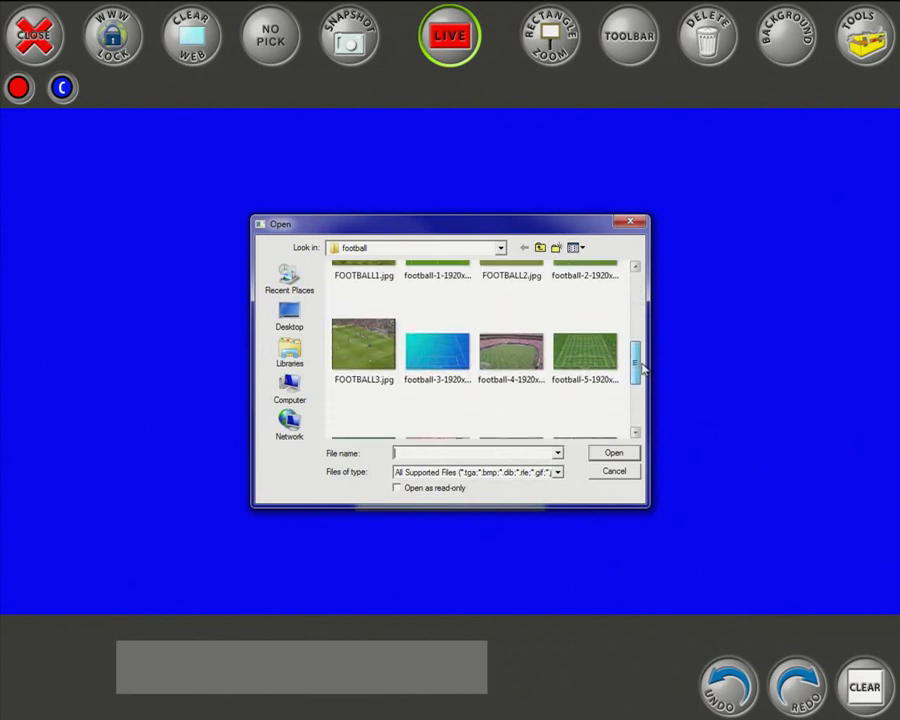
left_click(352, 362)
left_click(630, 456)
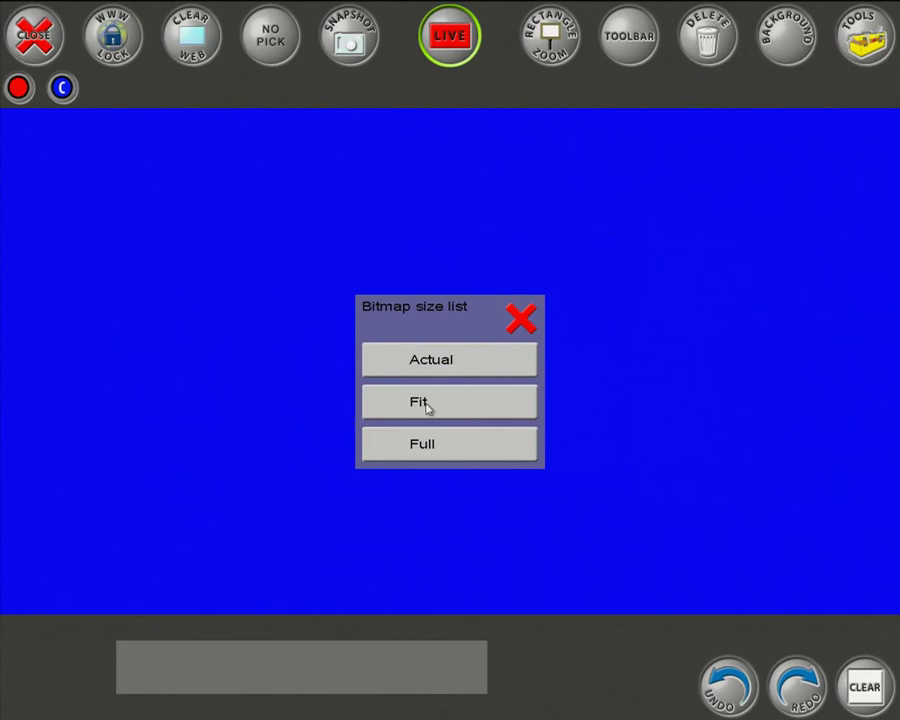
left_click(450, 456)
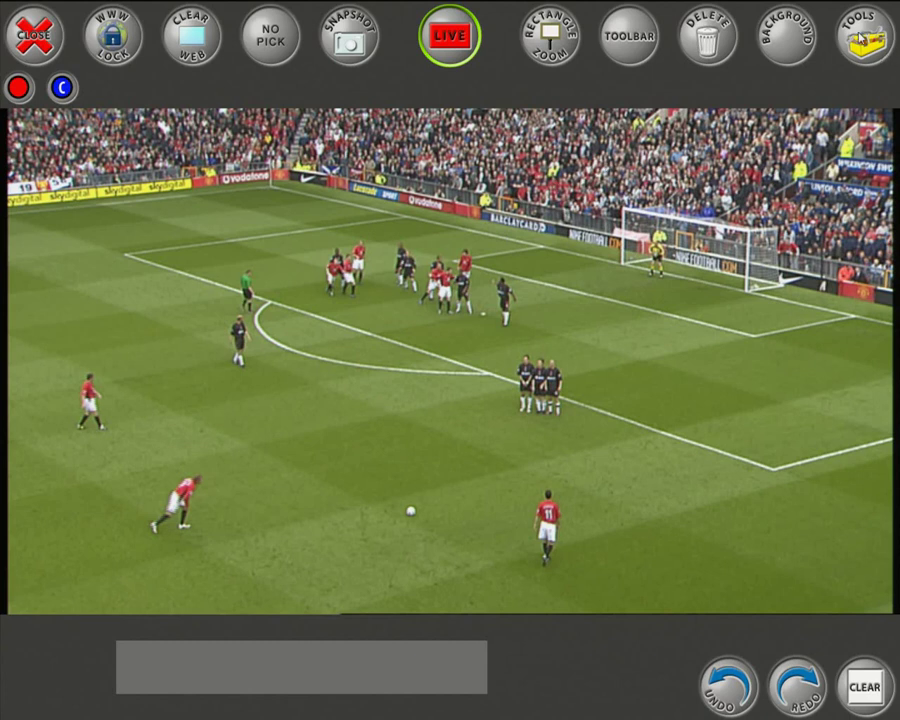
- Add the Draw, two Straight Arrow and Curved Arrow tools to the scene tool bar
left_click(862, 40)
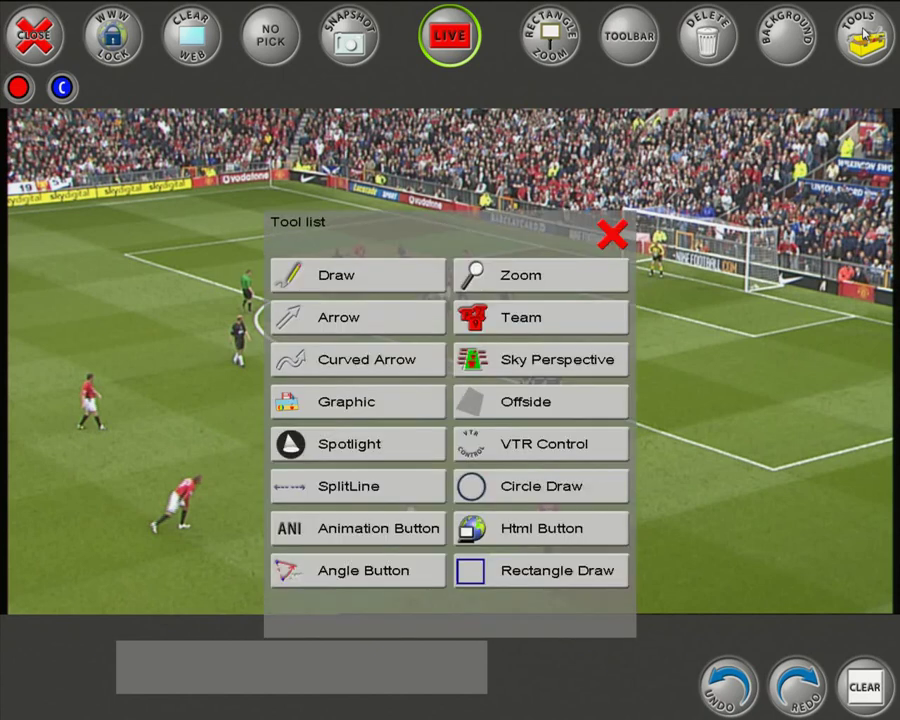
left_click_drag(511, 236, 516, 188)
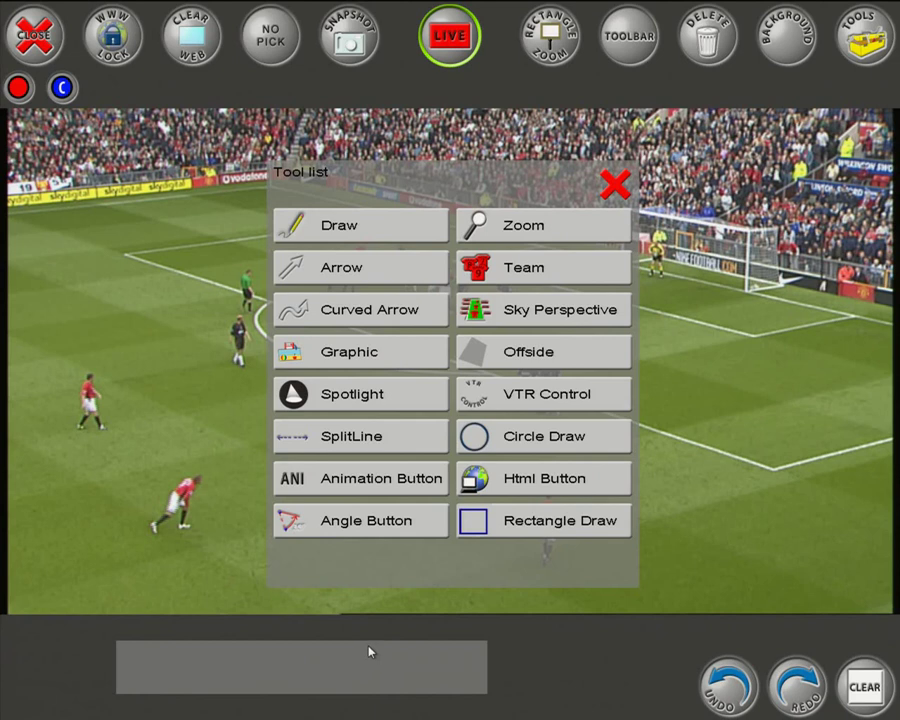
left_click(370, 234)
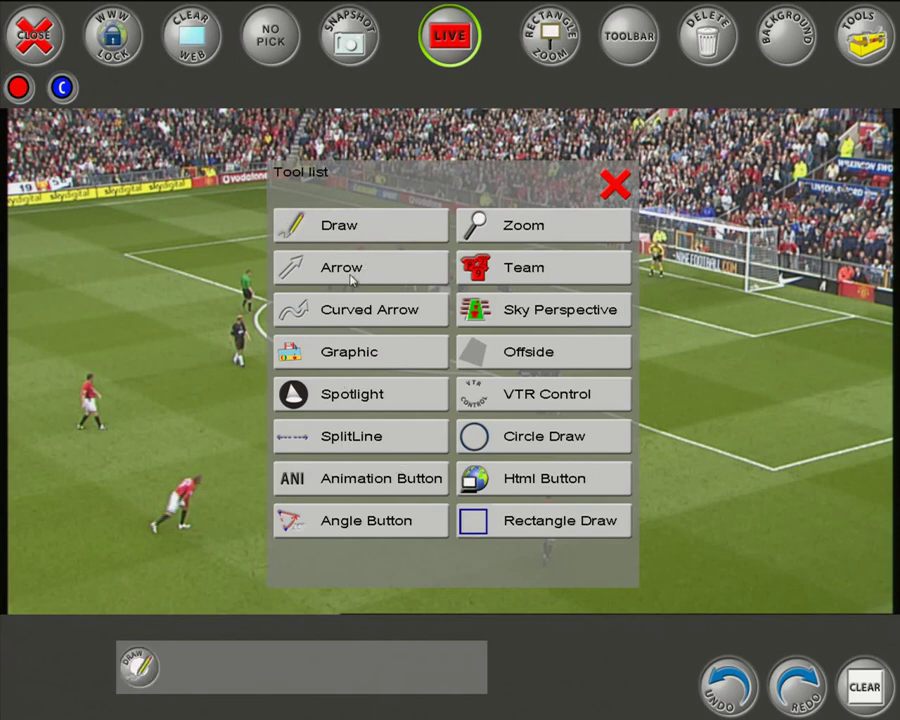
double_click(352, 282)
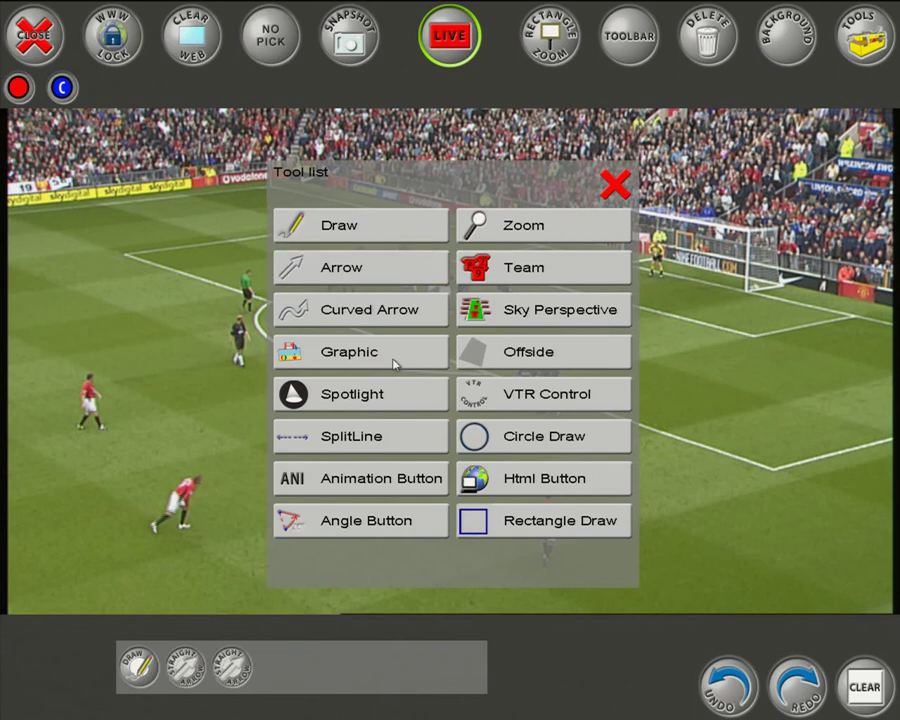
left_click(357, 313)
- Add the Graphic, Spotlight, Circle Draw and Rectangle Draw tools, then close the tool list
left_click(330, 360)
left_click(350, 403)
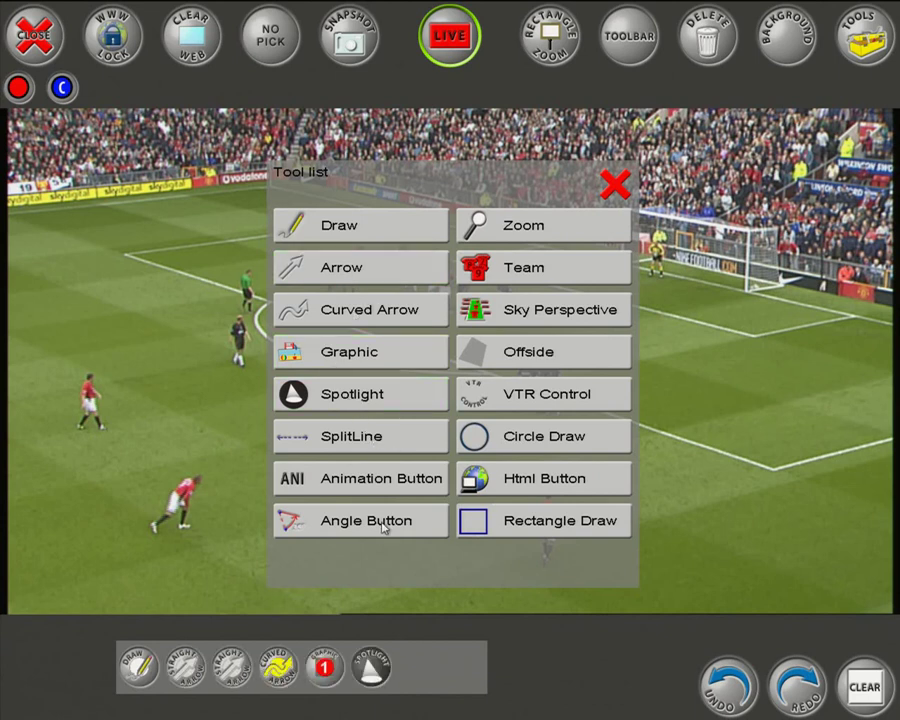
left_click(572, 433)
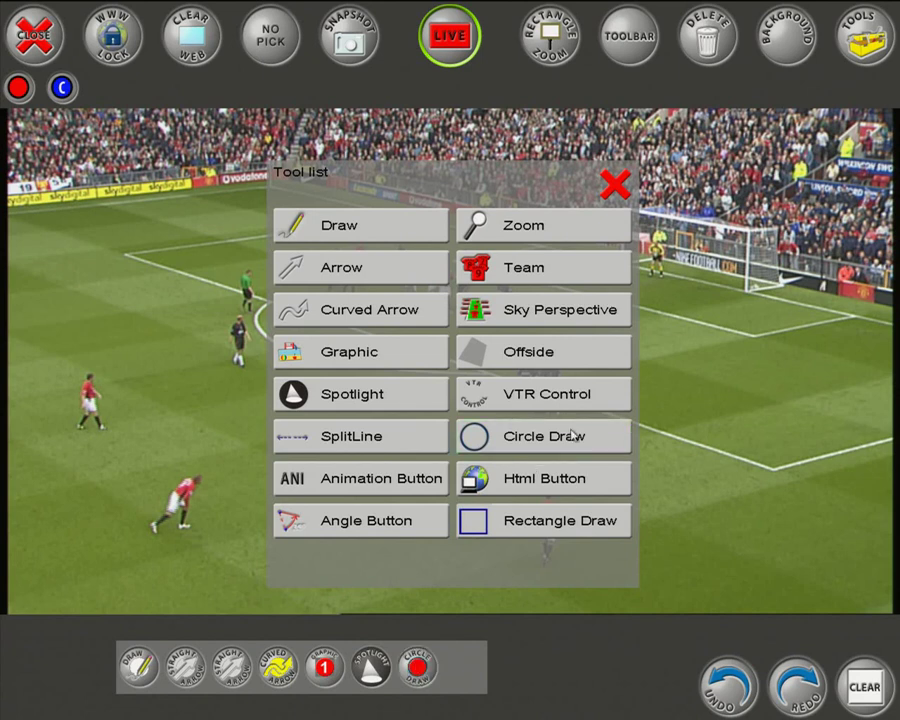
left_click(566, 522)
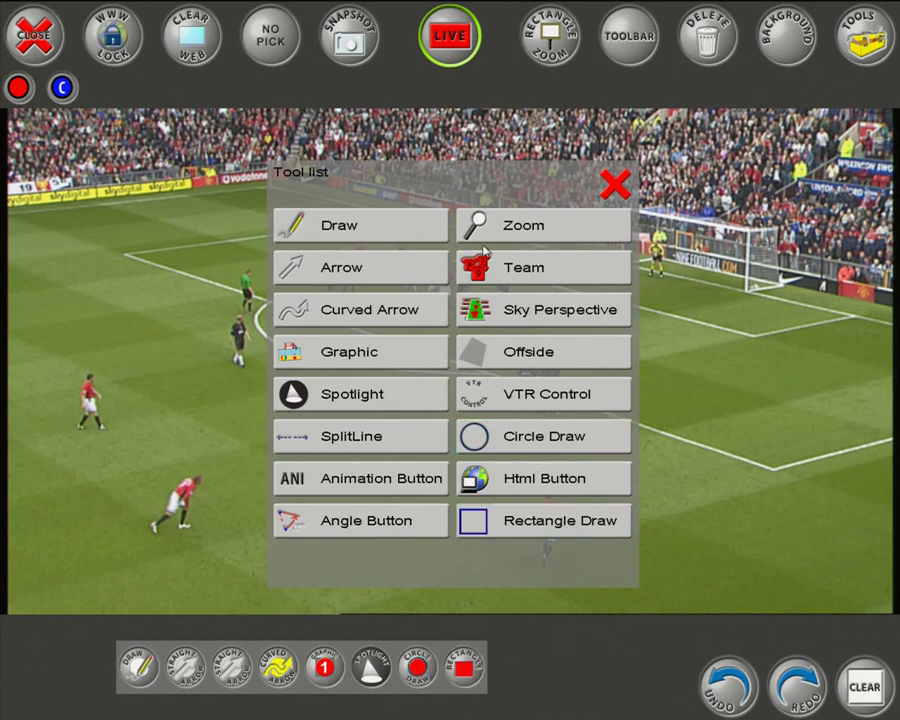
left_click(616, 186)
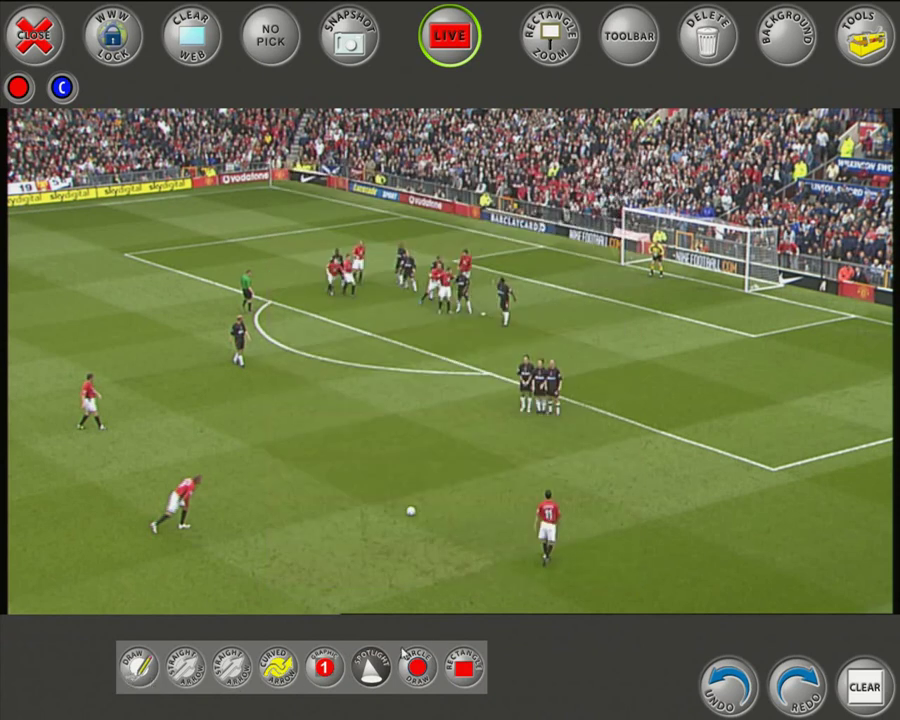
left_click(139, 667)
mouse_move(218, 446)
left_mouse_down()
mouse_move(200, 556)
mouse_move(155, 455)
left_mouse_up()
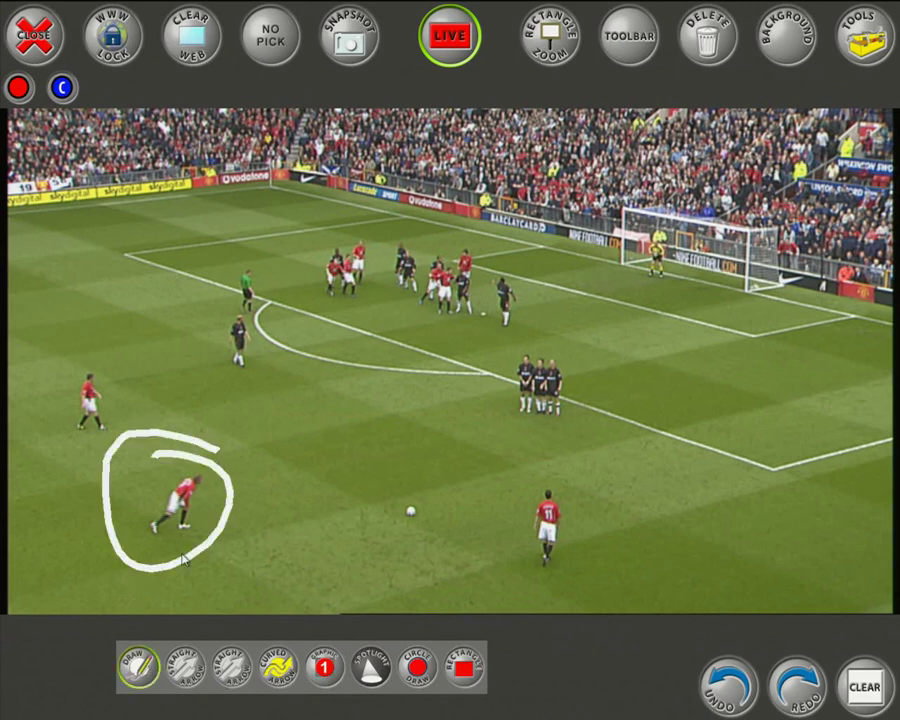
left_click_drag(288, 547, 503, 394)
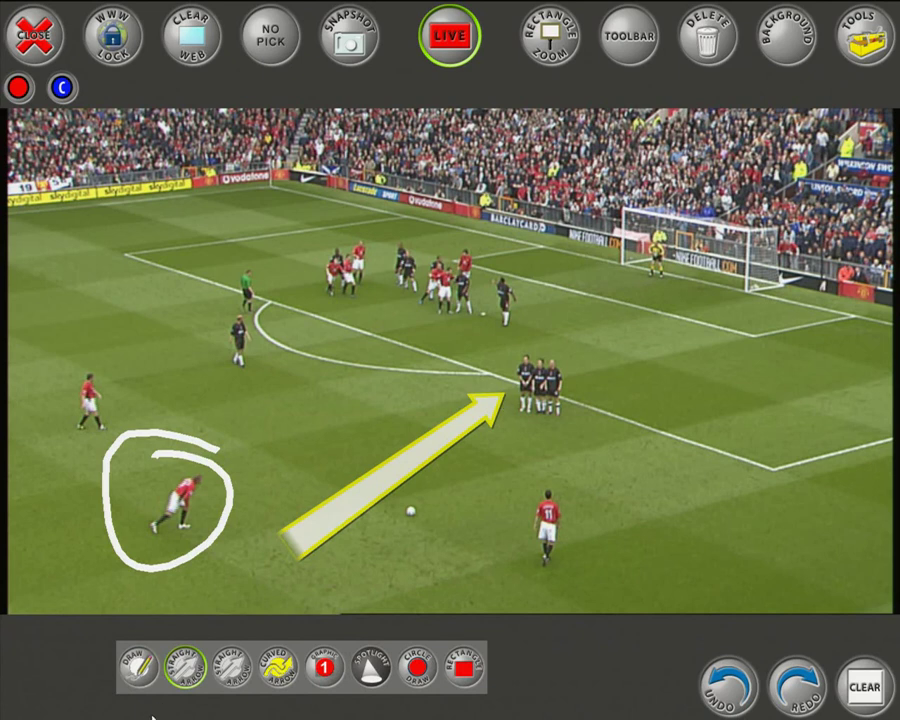
left_click(234, 668)
left_click_drag(384, 553, 600, 432)
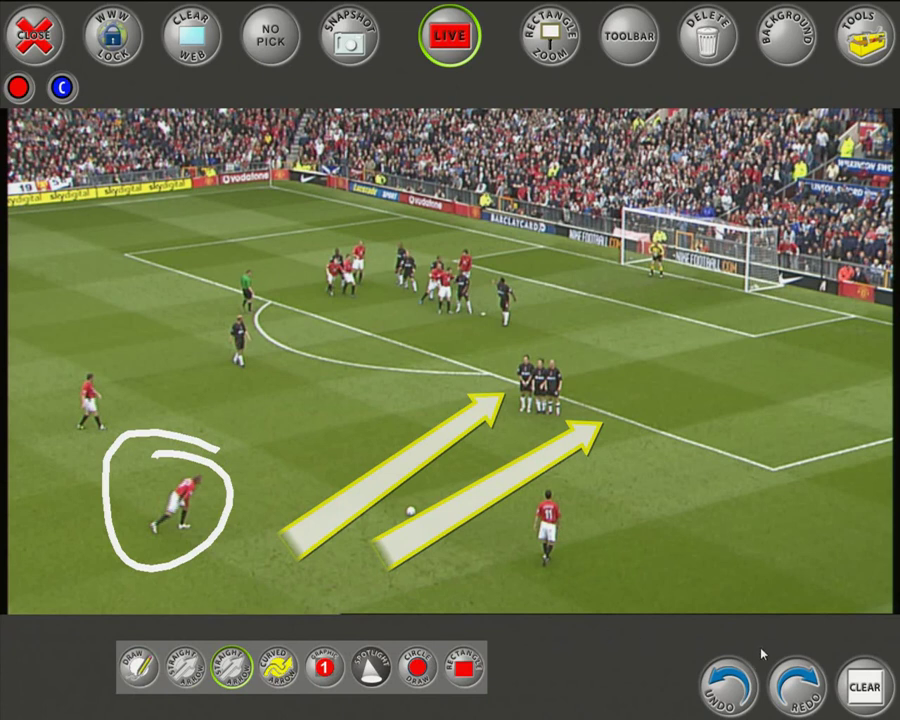
left_click(866, 688)
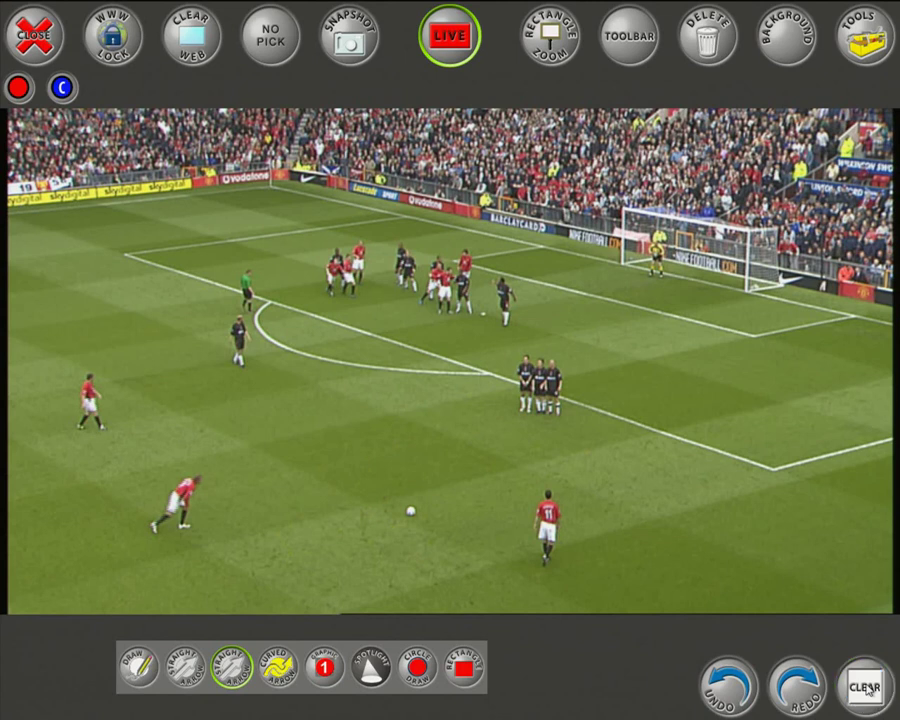
left_click(191, 678)
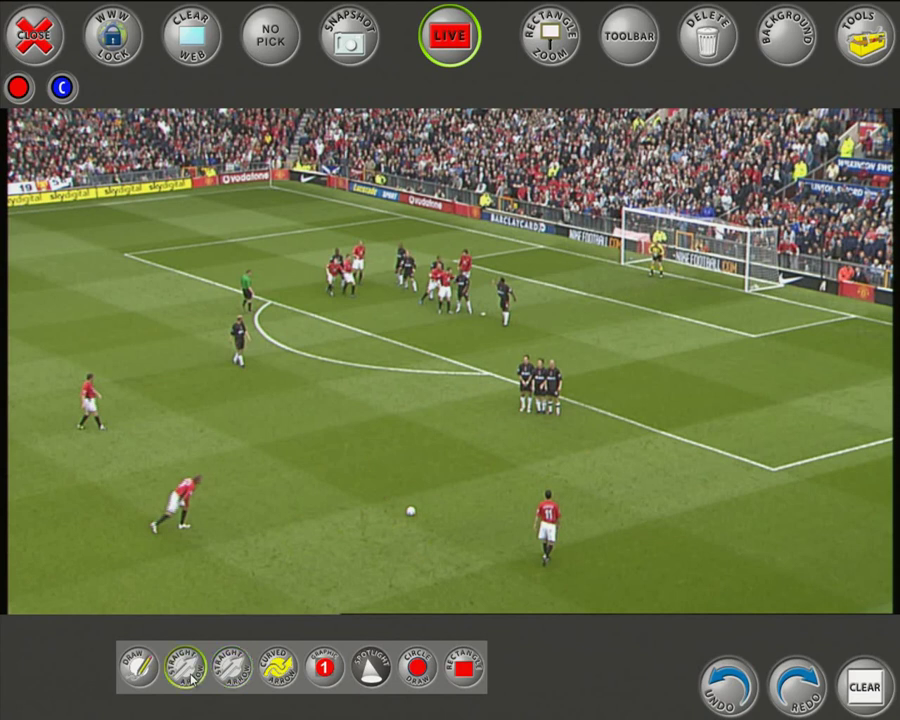
- Set Arrow Tool #1's colour to pure blue with translucent alpha 96
left_click(191, 678)
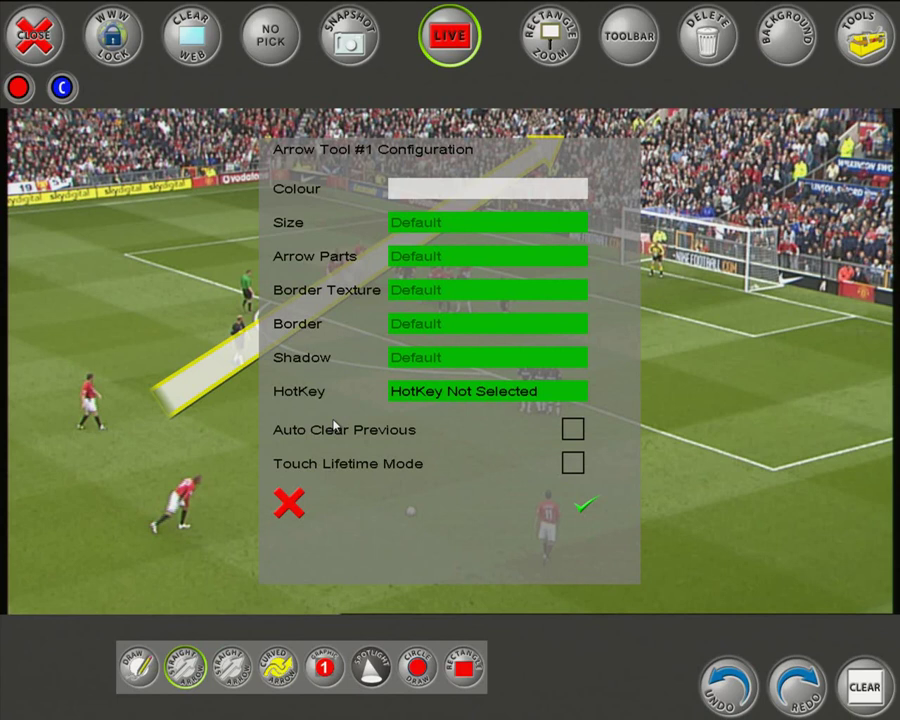
left_click_drag(352, 383, 427, 390)
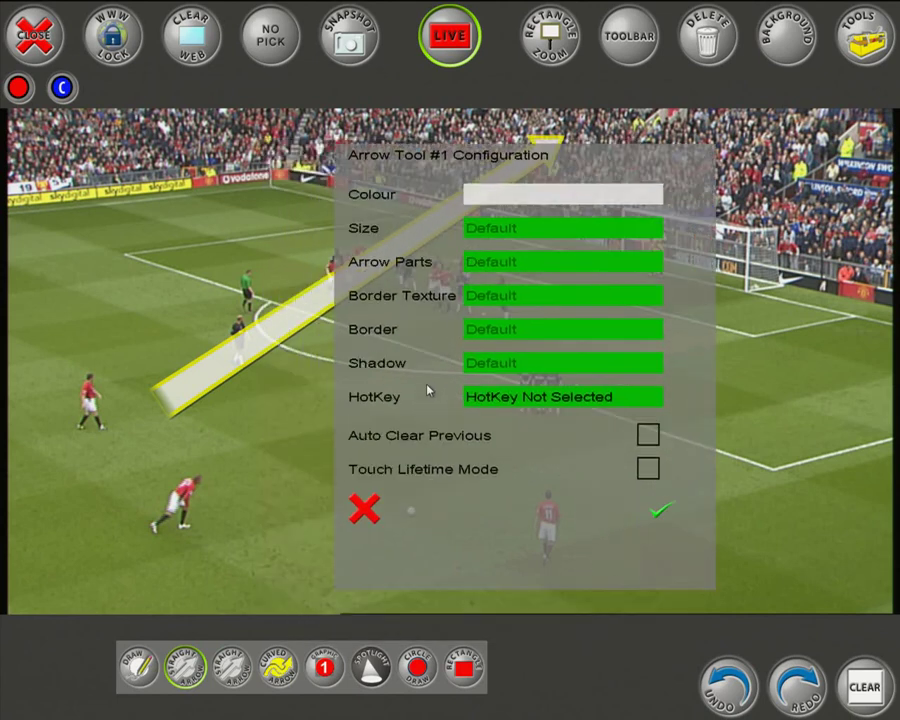
left_click(518, 200)
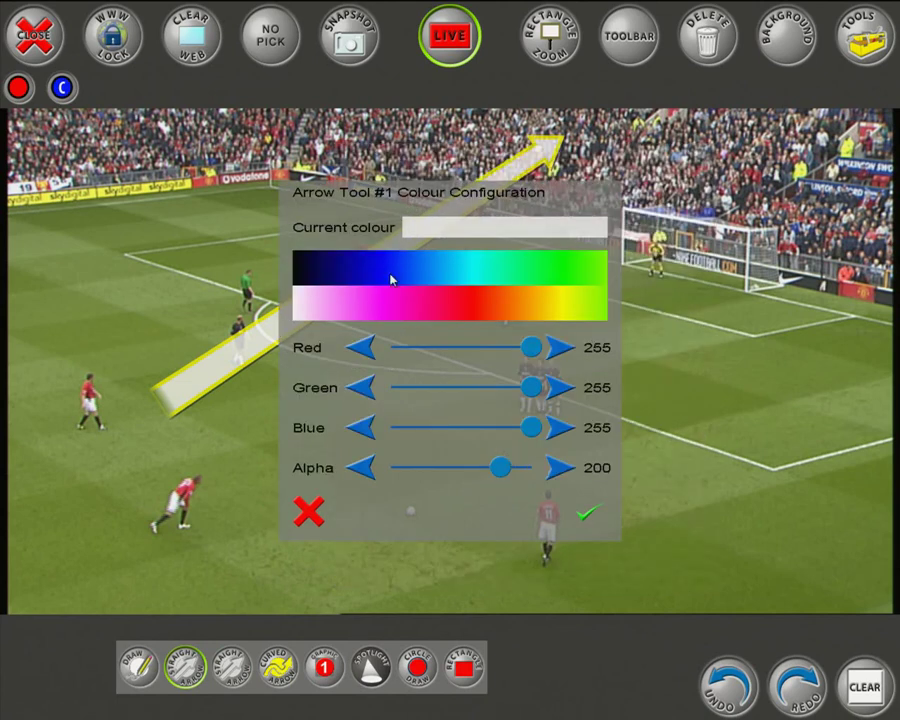
left_click_drag(531, 427, 532, 388)
left_click(386, 280)
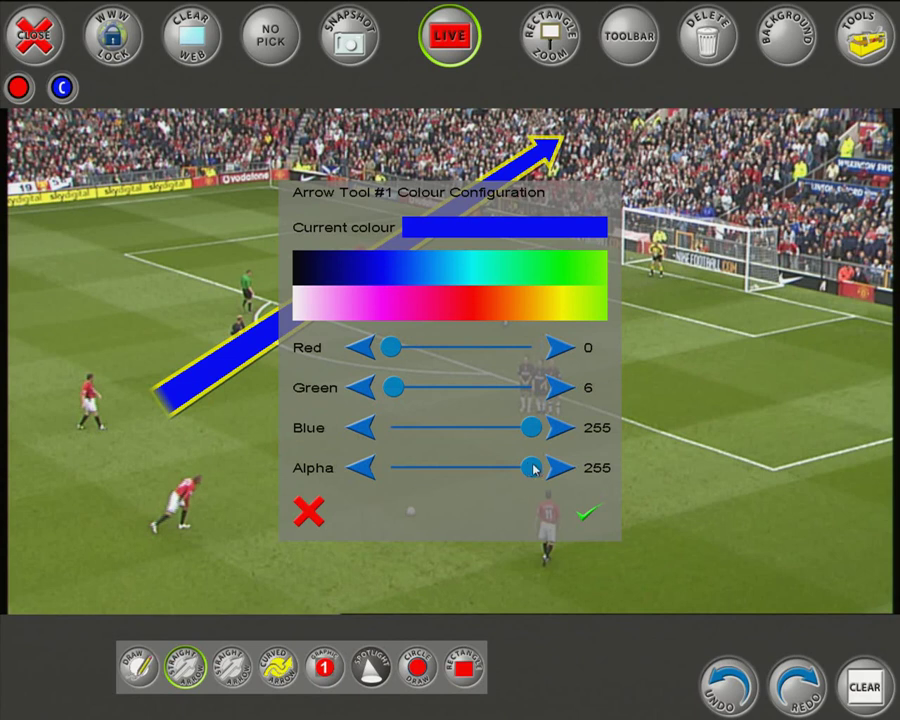
left_click_drag(534, 470, 434, 492)
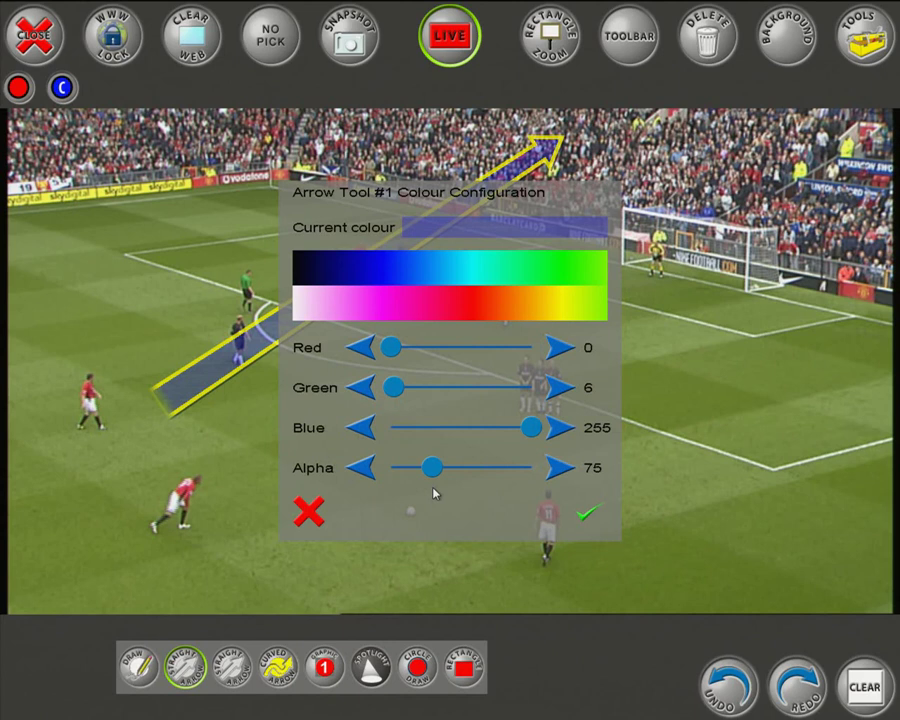
mouse_move(434, 492)
left_mouse_down()
mouse_move(424, 490)
mouse_move(446, 490)
left_mouse_up()
left_click(585, 516)
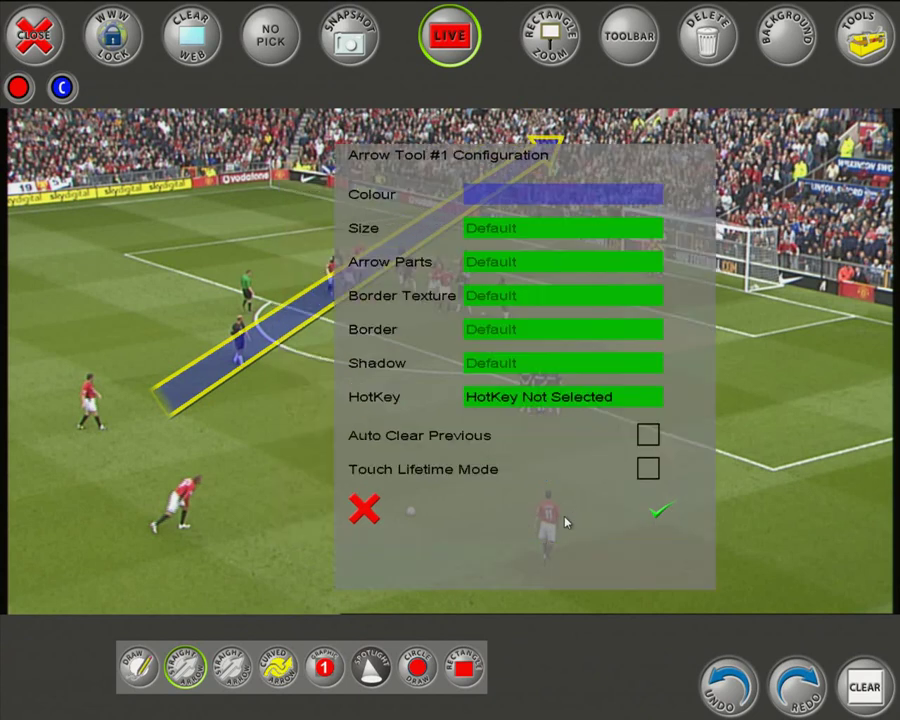
- Confirm Arrow Tool #1, draw a test blue arrow toward the goal, then clear it
left_click(667, 514)
left_click_drag(155, 394, 616, 262)
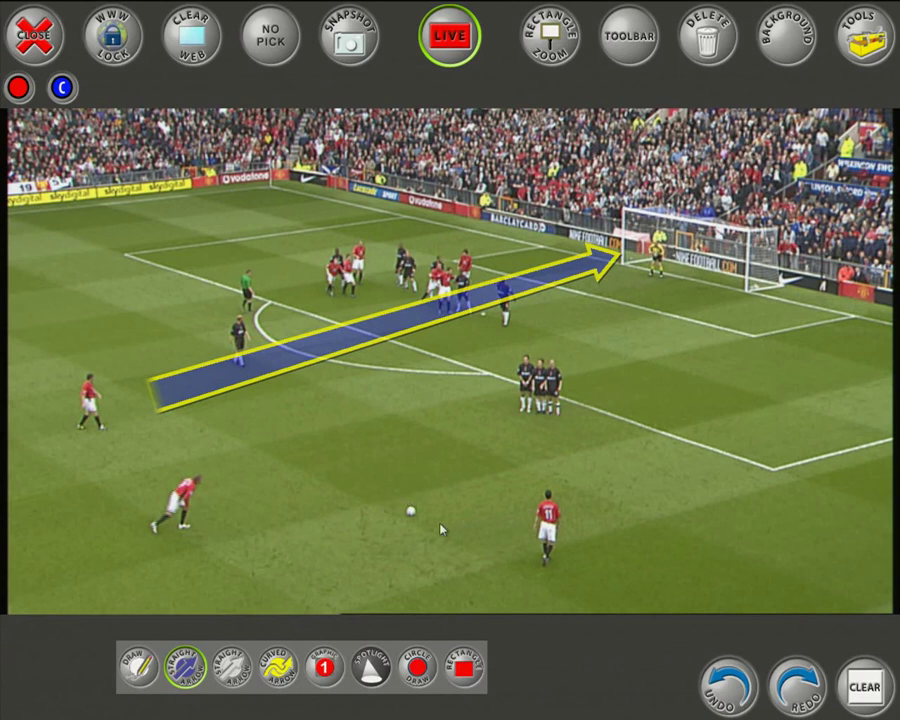
left_click(864, 687)
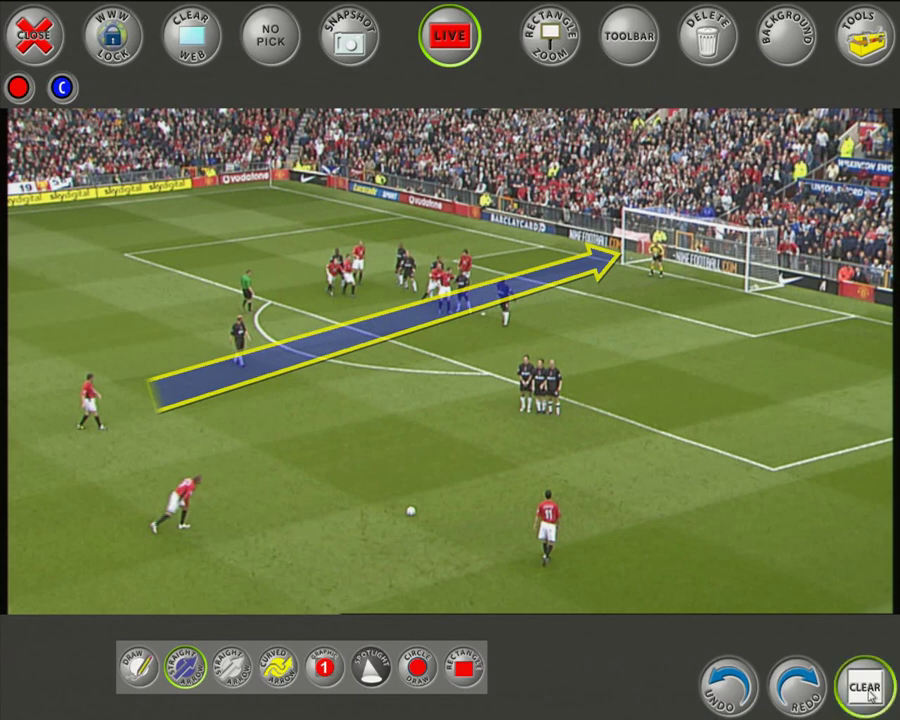
left_click(233, 667)
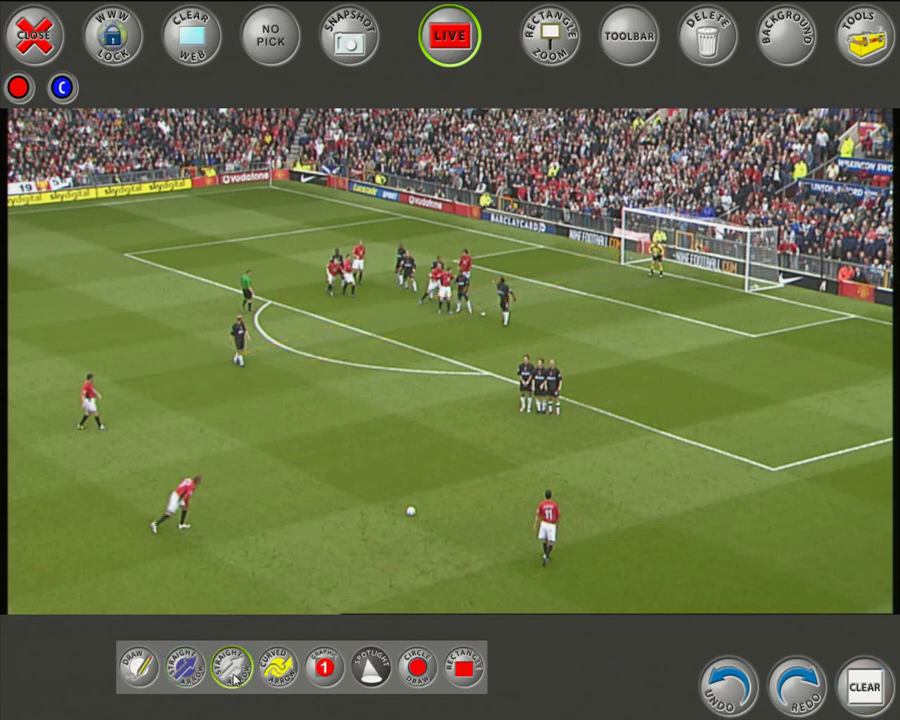
- Give the second straight arrow tool head width 50 and base width 55
double_click(235, 676)
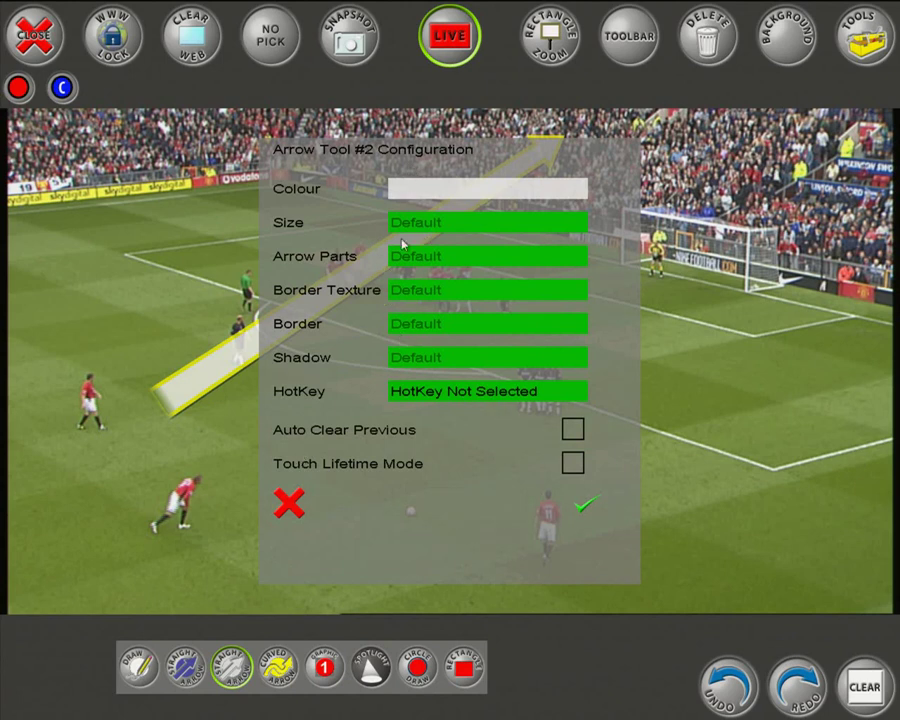
left_click(428, 225)
left_click_drag(426, 272, 431, 313)
left_click_drag(426, 393, 428, 393)
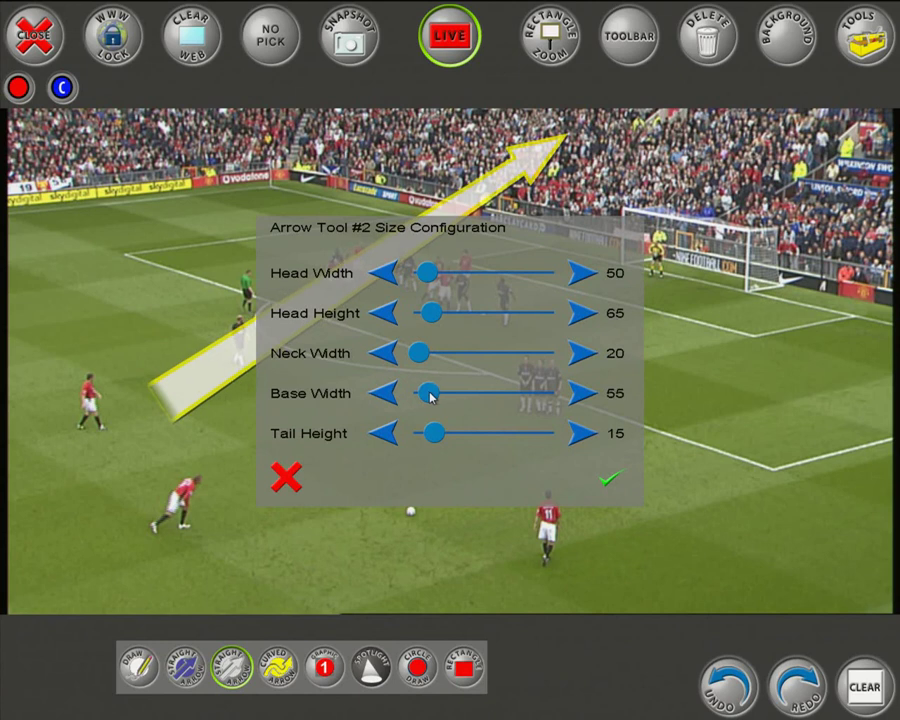
left_click(607, 488)
left_click(580, 502)
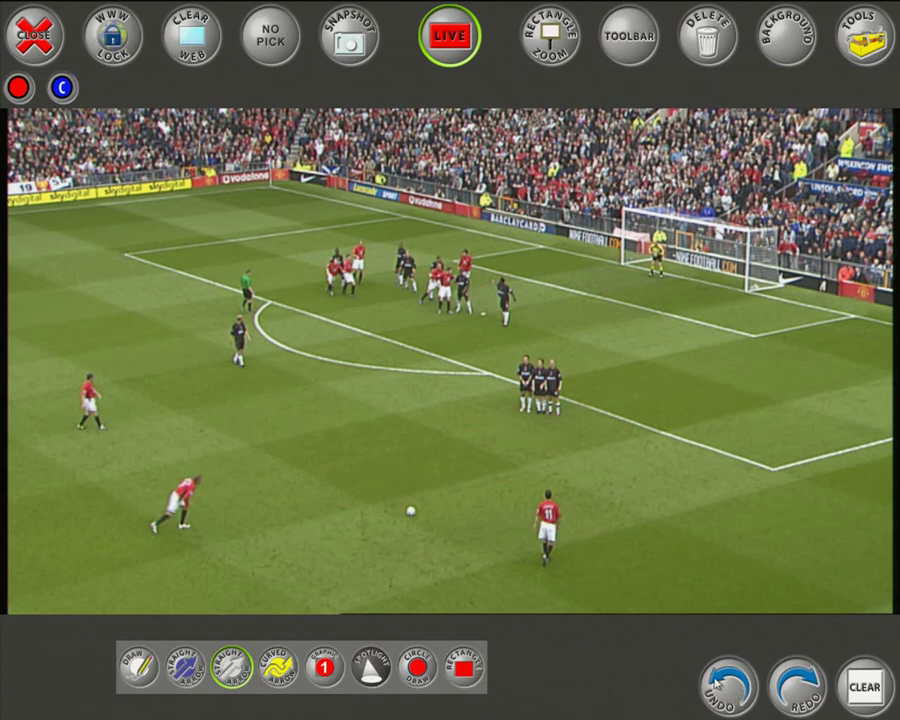
- Move the Undo, Redo and Clear controls further left along the bottom
left_click_drag(725, 690, 663, 677)
left_click_drag(801, 693, 764, 681)
left_click_drag(876, 694, 864, 684)
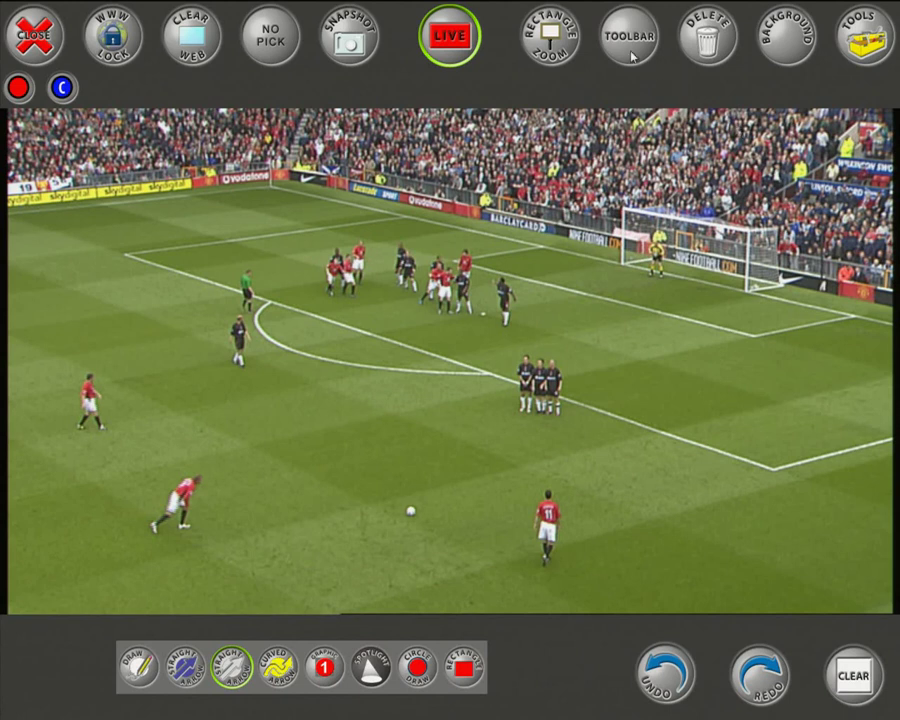
- Increase the scene tool bar's size while keeping its orientation horizontal
left_click(446, 41)
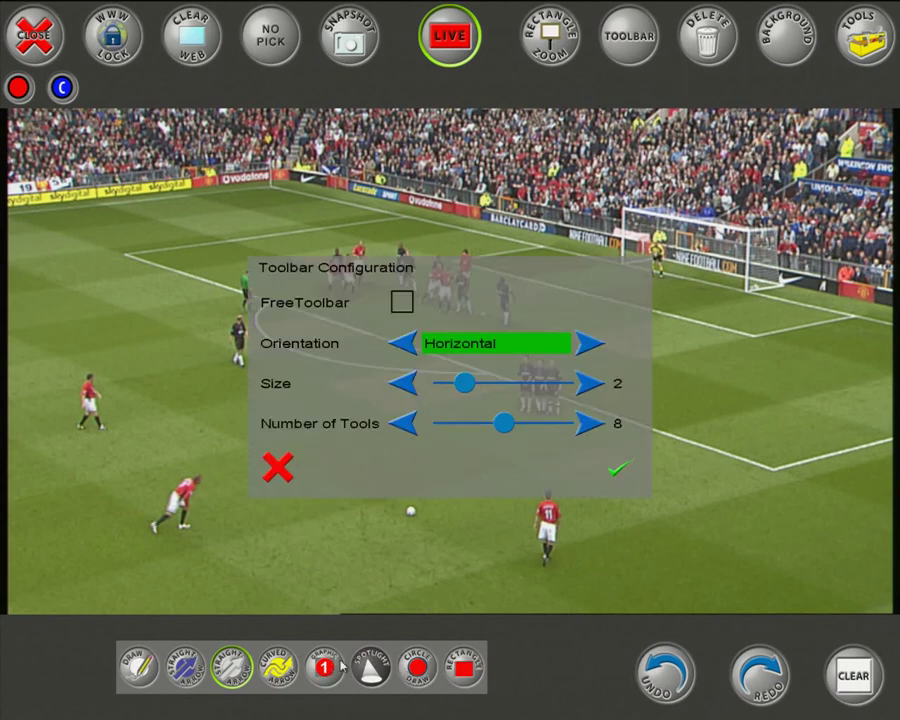
left_click(592, 345)
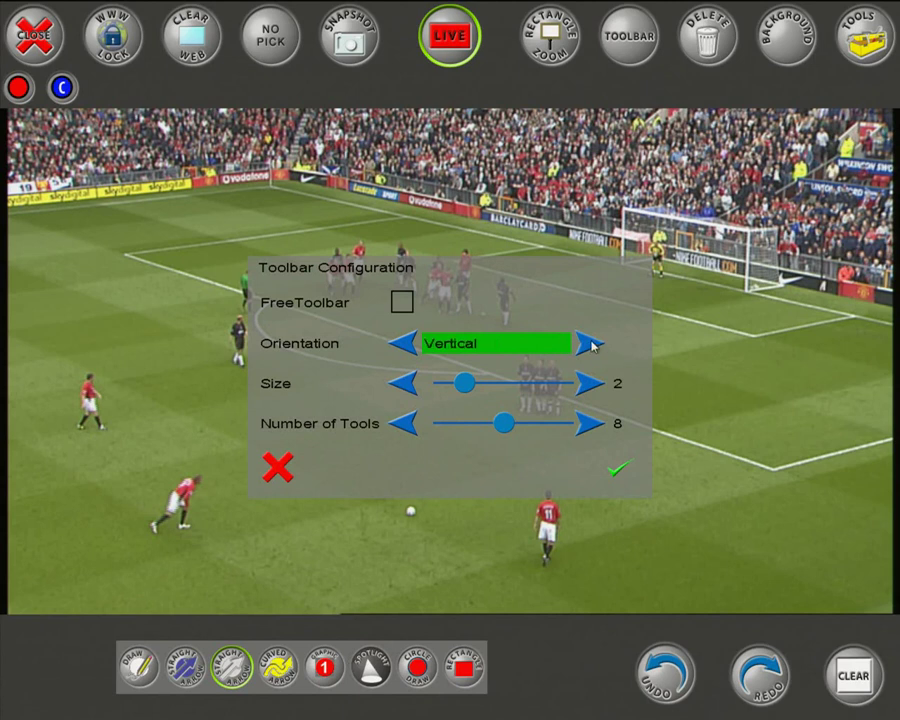
left_click(408, 342)
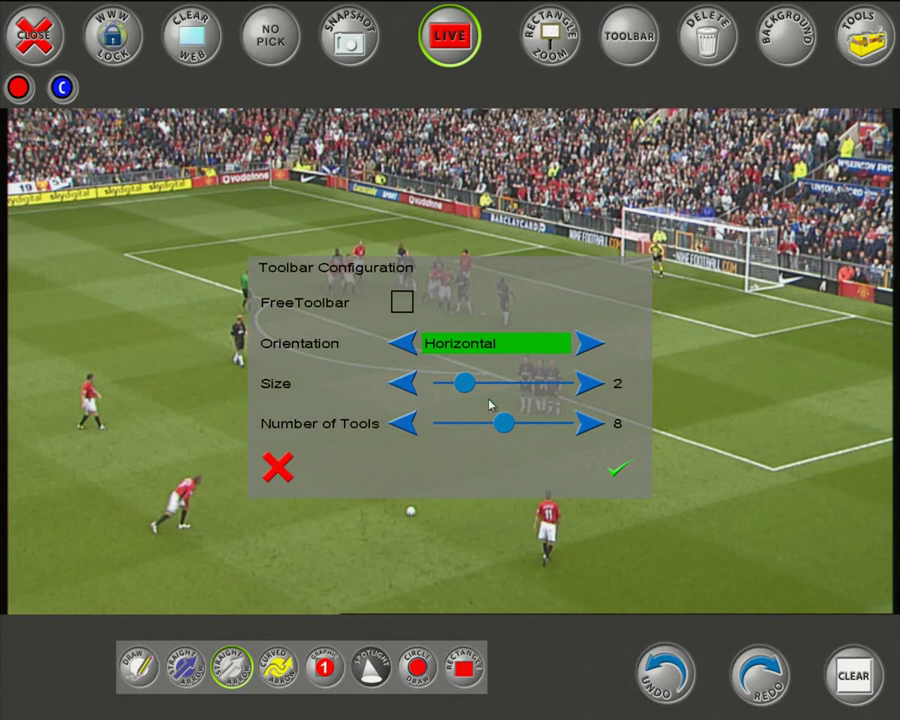
left_click_drag(464, 380, 514, 384)
left_click(616, 469)
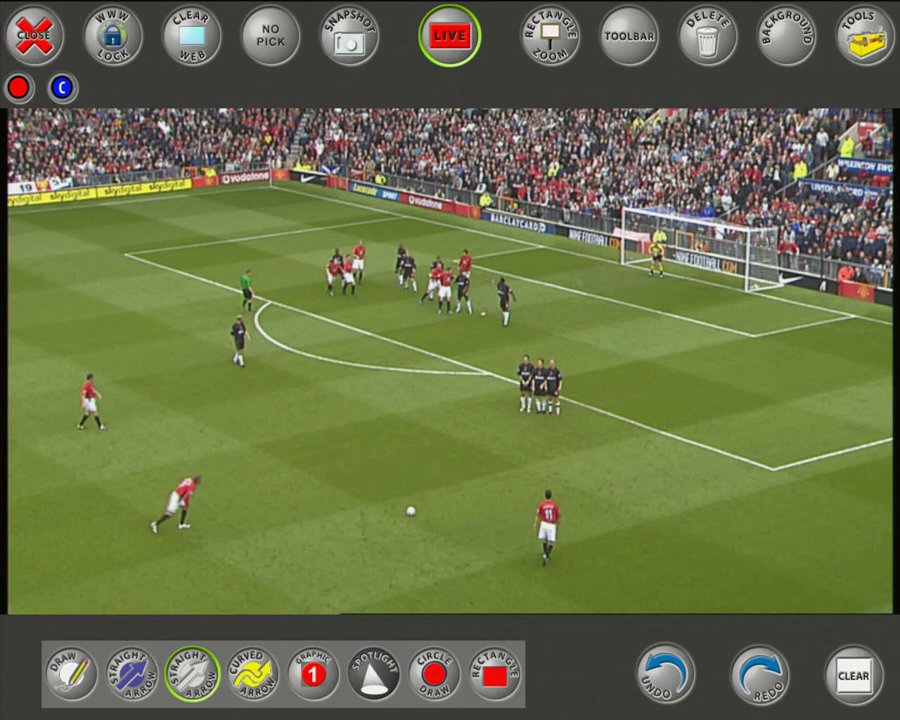
left_click(30, 35)
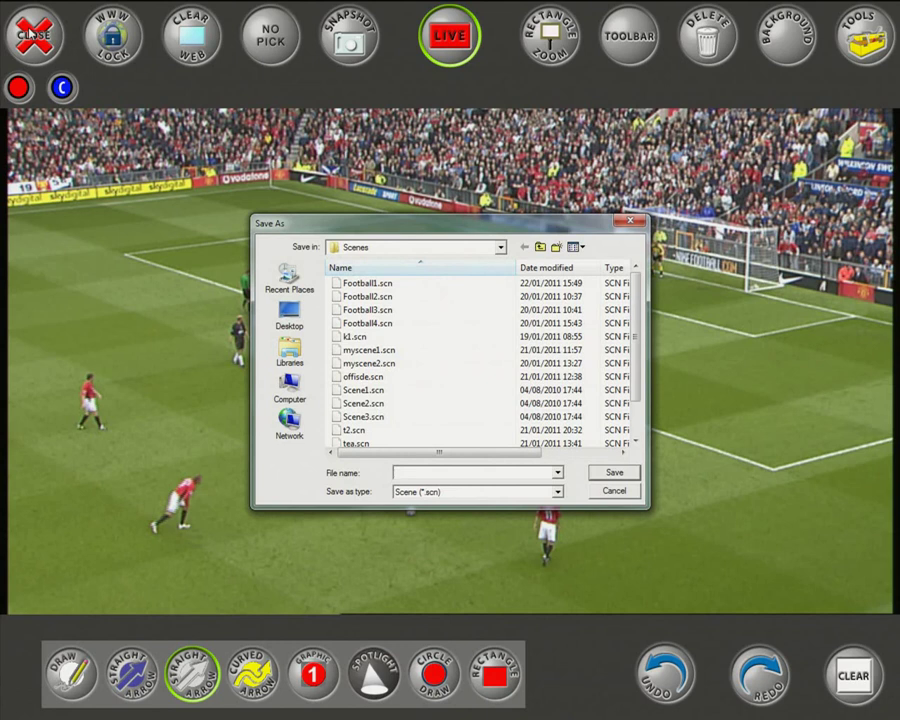
- Save the scene as setup1 in the Scenes folder
type("s")
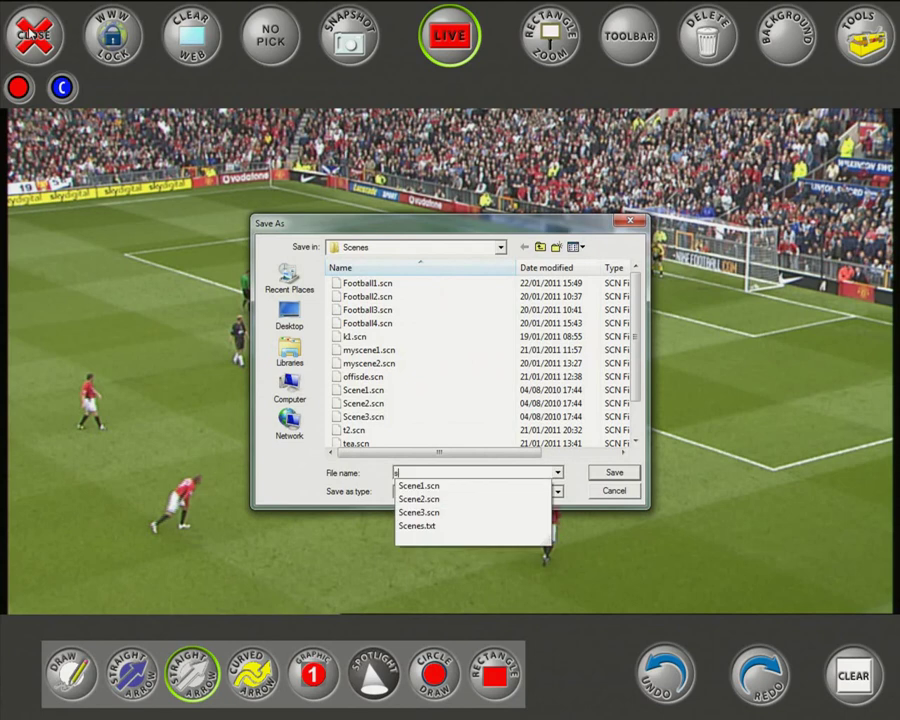
type("etup 5")
key("Return")
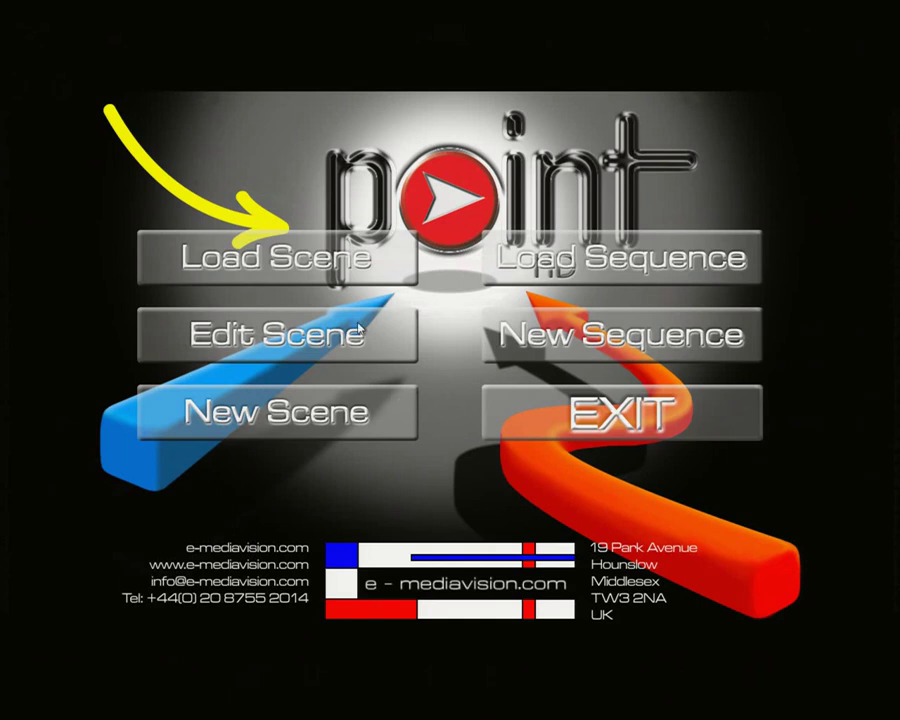
- Reload setup1.scn from the Scenes folder and select the first straight arrow tool
left_click(293, 264)
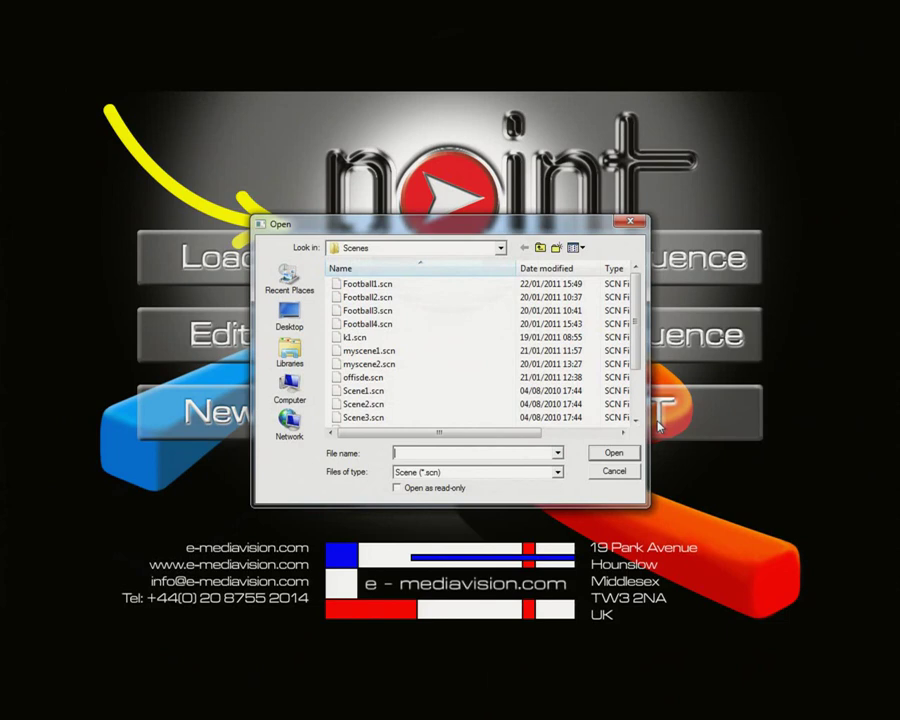
left_click_drag(635, 318, 646, 381)
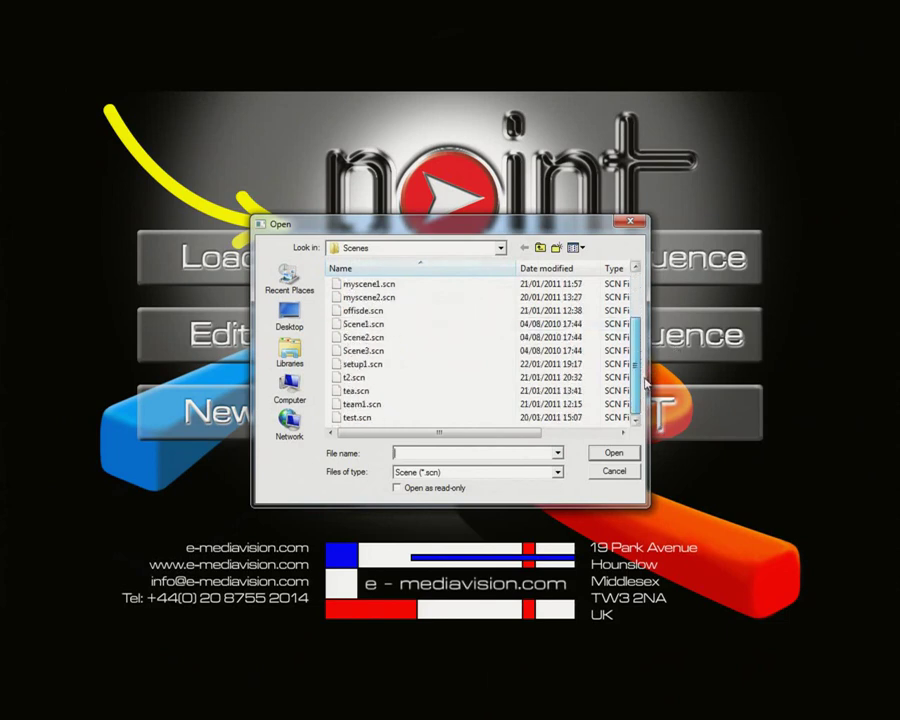
left_click(366, 365)
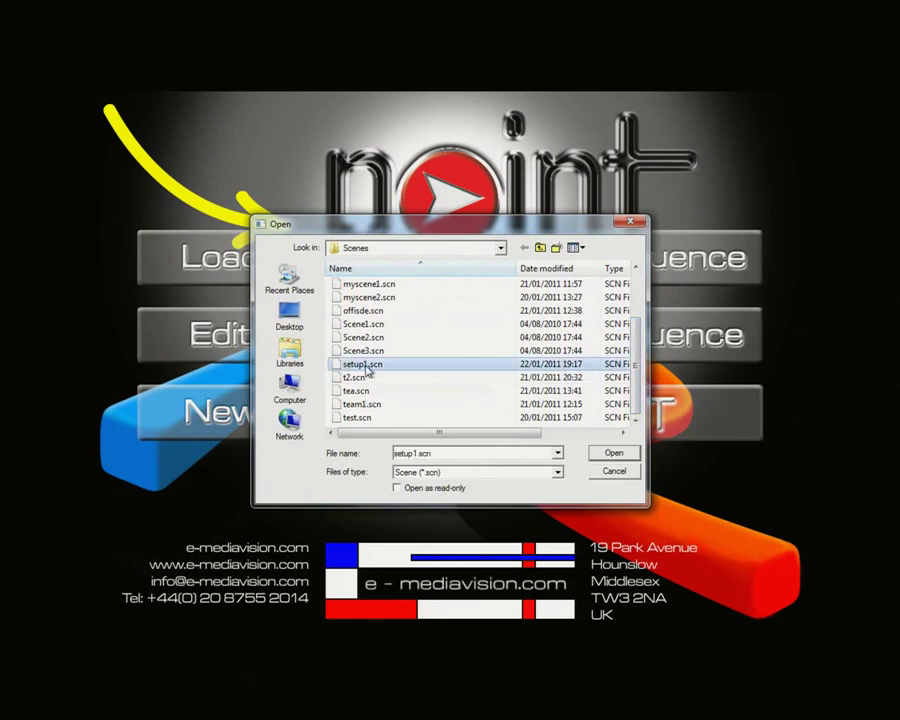
left_click(622, 454)
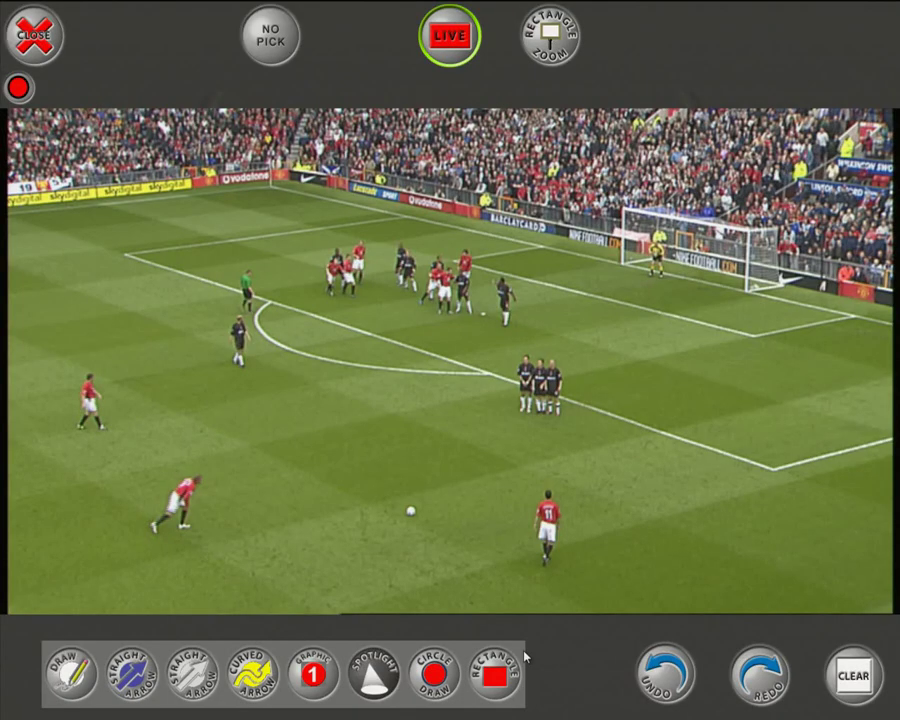
left_click(192, 673)
- Draw a white arrow and a blue arrow toward the wall, plus a curved yellow arrow to the players, then close
left_click_drag(252, 528, 440, 398)
left_click(132, 673)
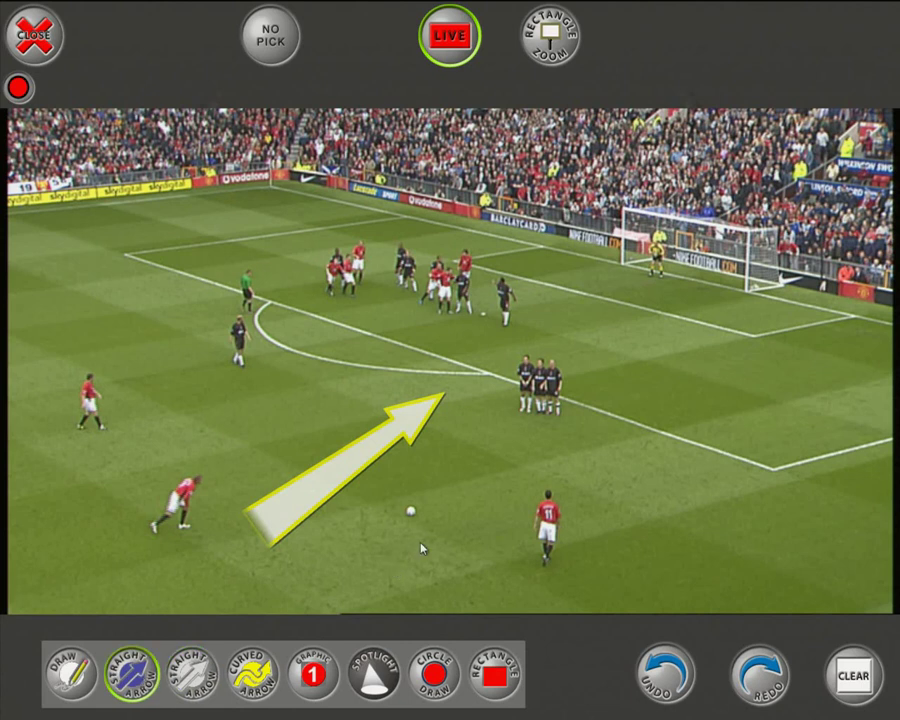
left_click_drag(420, 540, 592, 420)
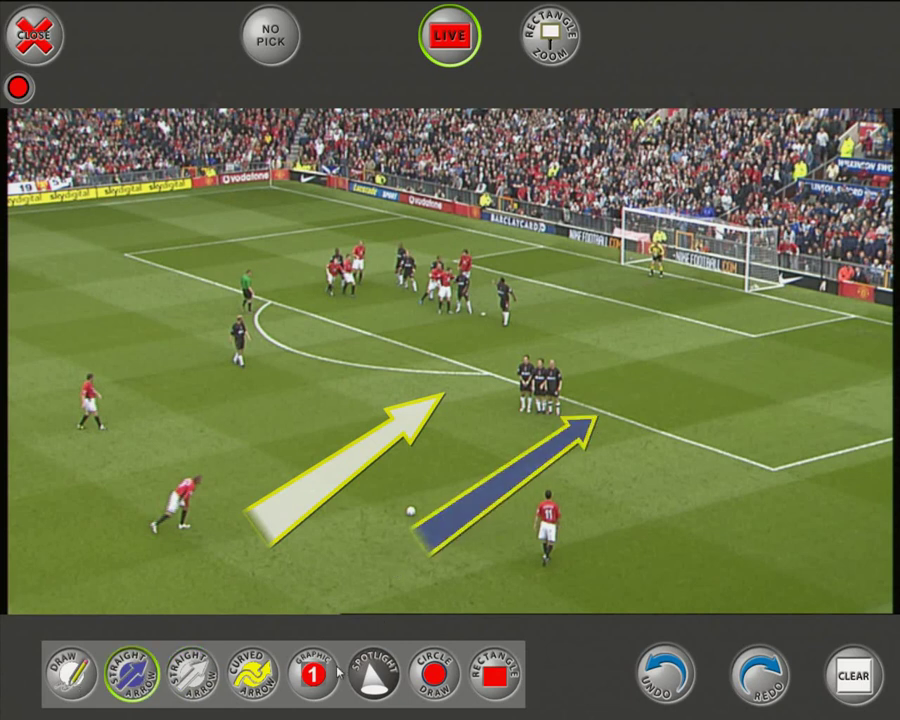
left_click(252, 673)
mouse_move(186, 446)
left_mouse_down()
mouse_move(294, 368)
mouse_move(352, 270)
left_mouse_up()
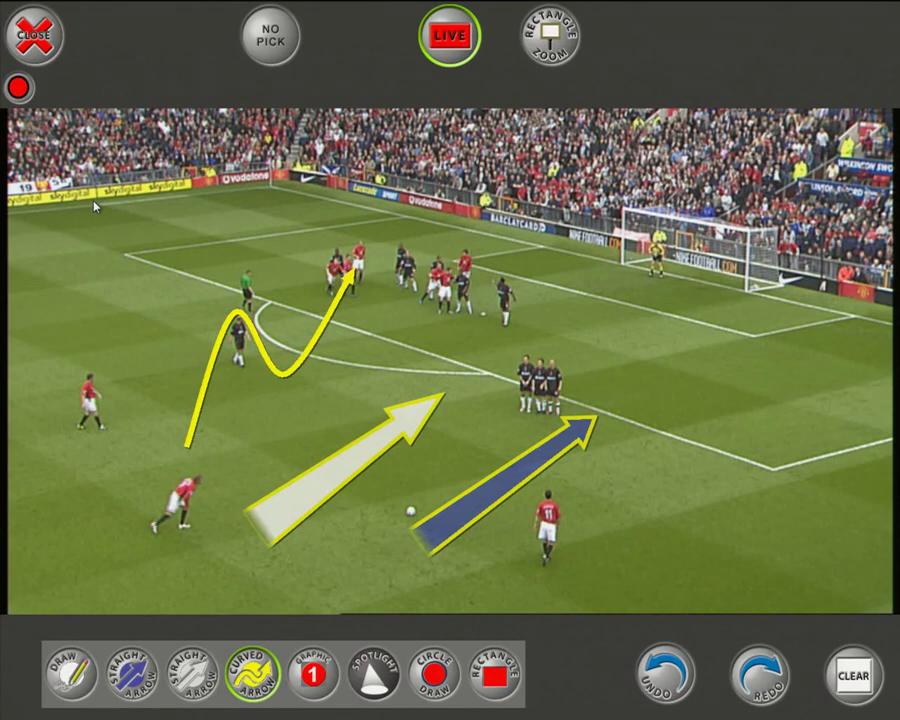
left_click(45, 38)
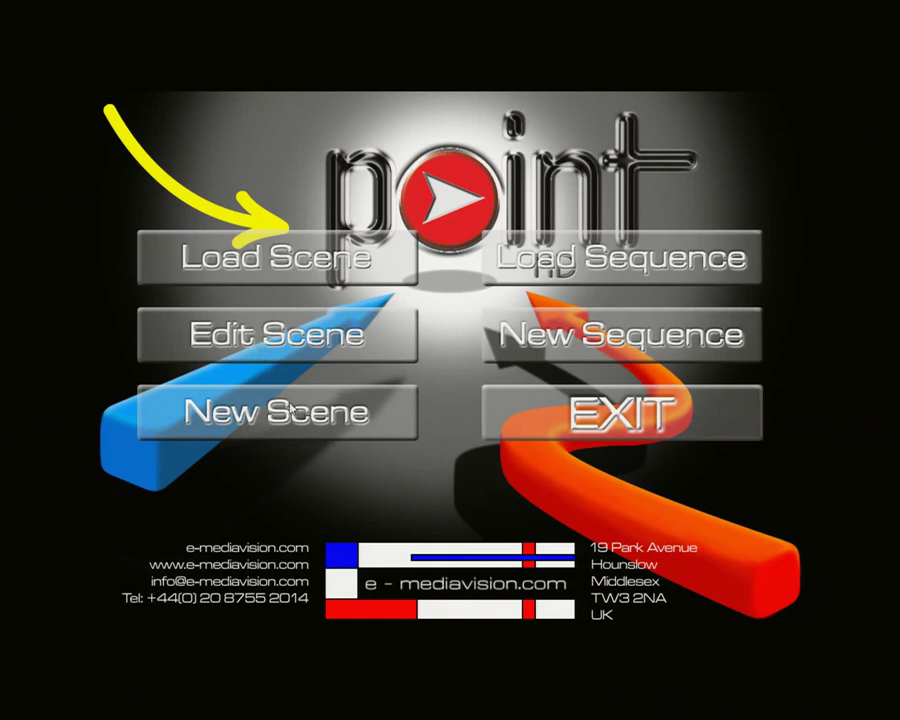
- Reopen setup1.scn from the saved scene files
left_click(256, 356)
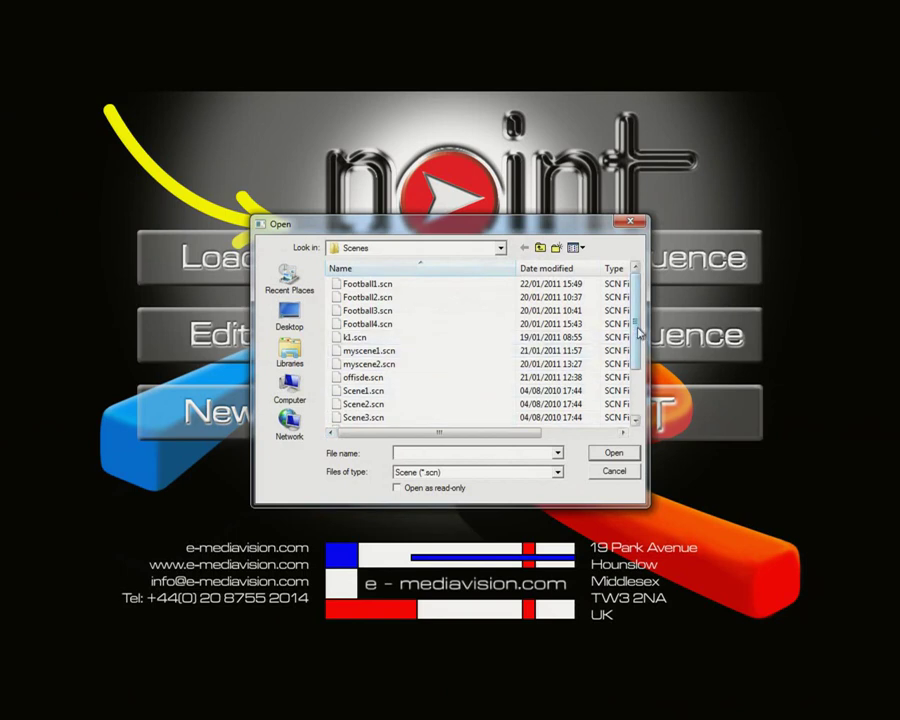
scroll(636, 345, "down", 1)
left_click_drag(637, 347, 643, 373)
left_click(382, 364)
left_click(614, 453)
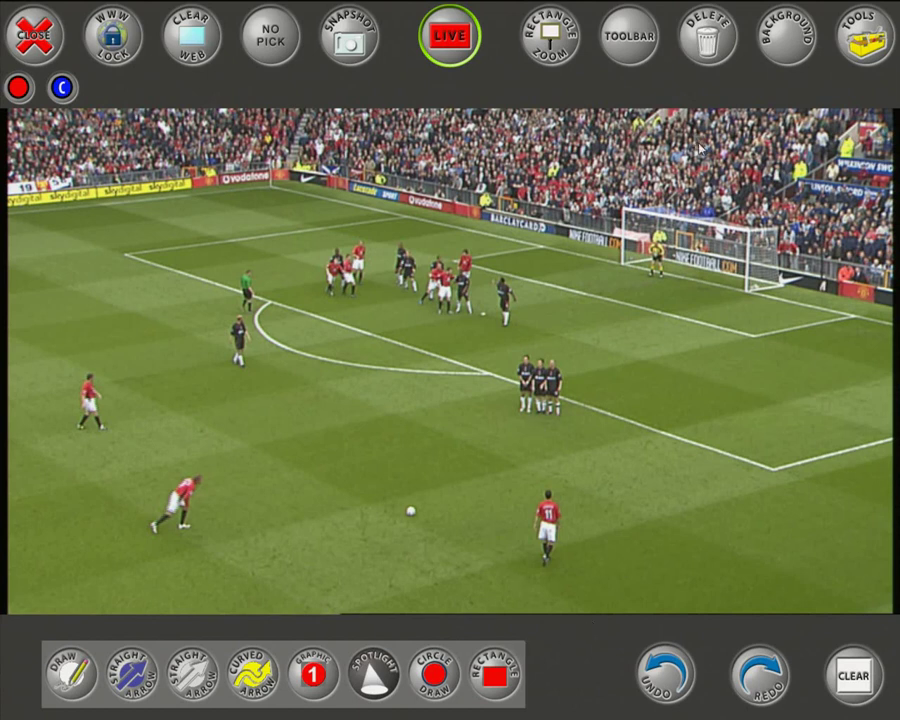
- Add the Zoom tool to the quick tool set from the Tool list
left_click(857, 45)
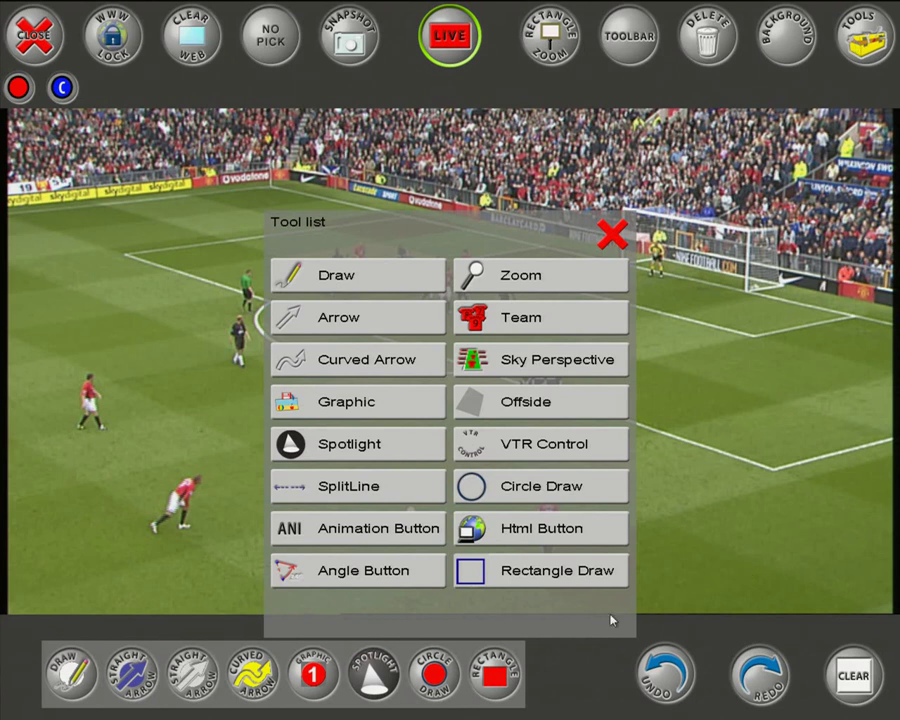
left_click(523, 286)
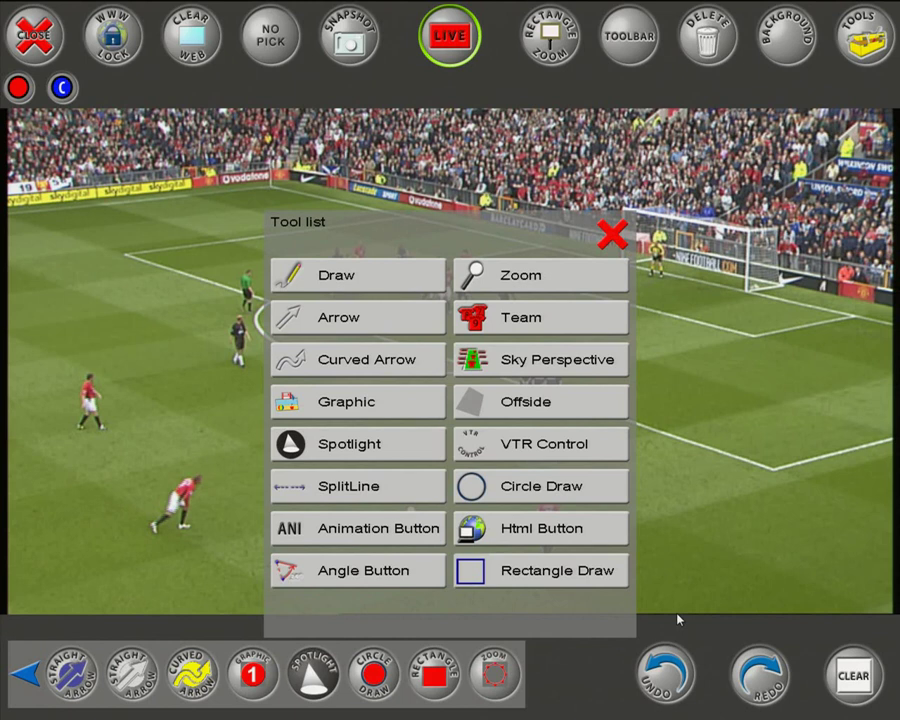
left_click(313, 675)
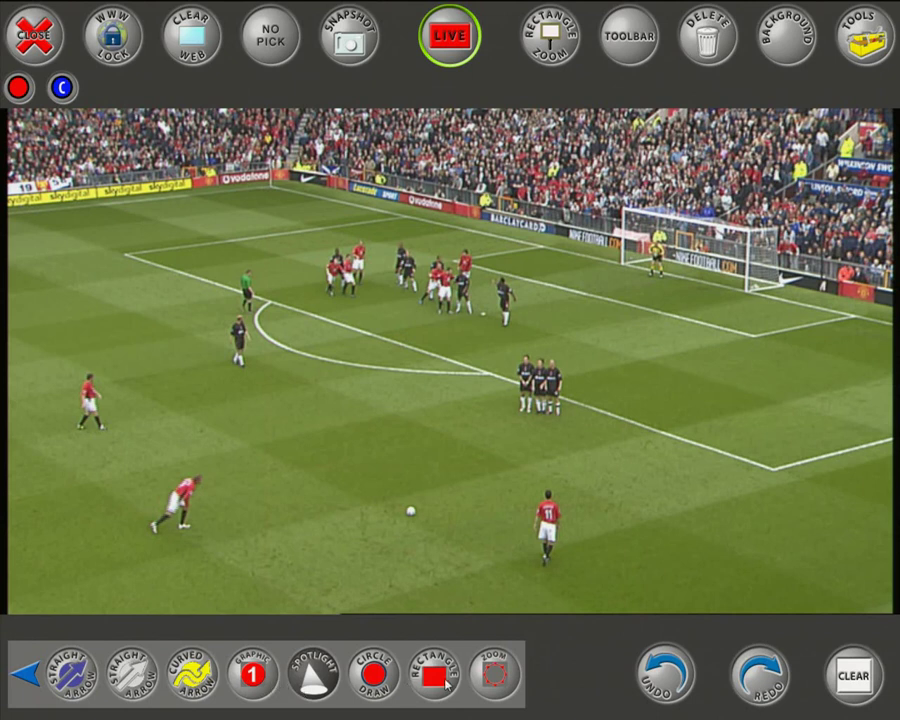
- Page through the tool pages to reveal Zoom, then return to the first page
left_click(28, 680)
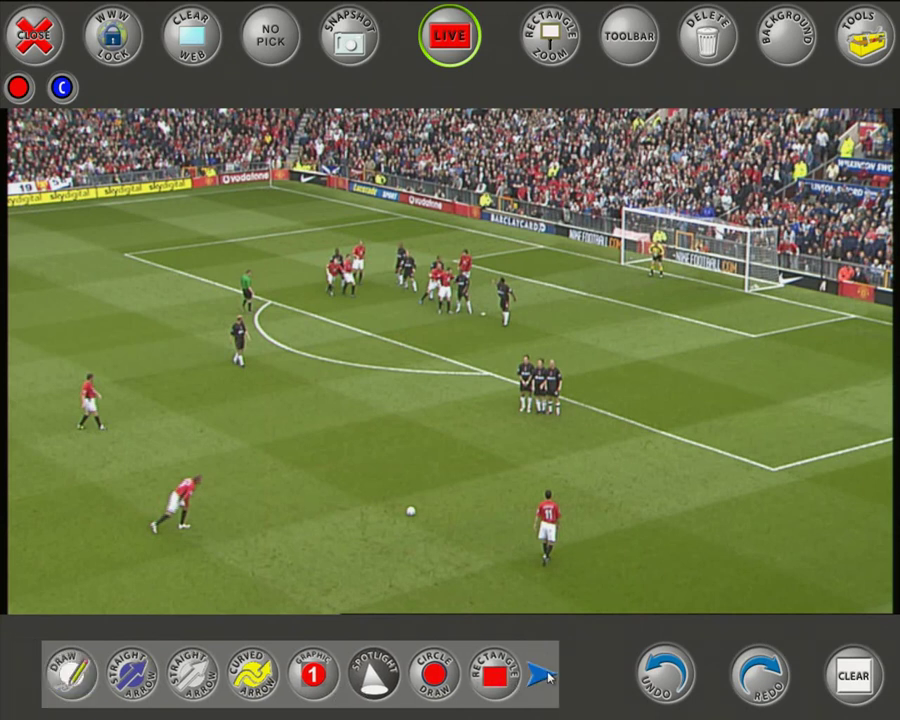
left_click(546, 676)
left_click(24, 673)
left_click(538, 678)
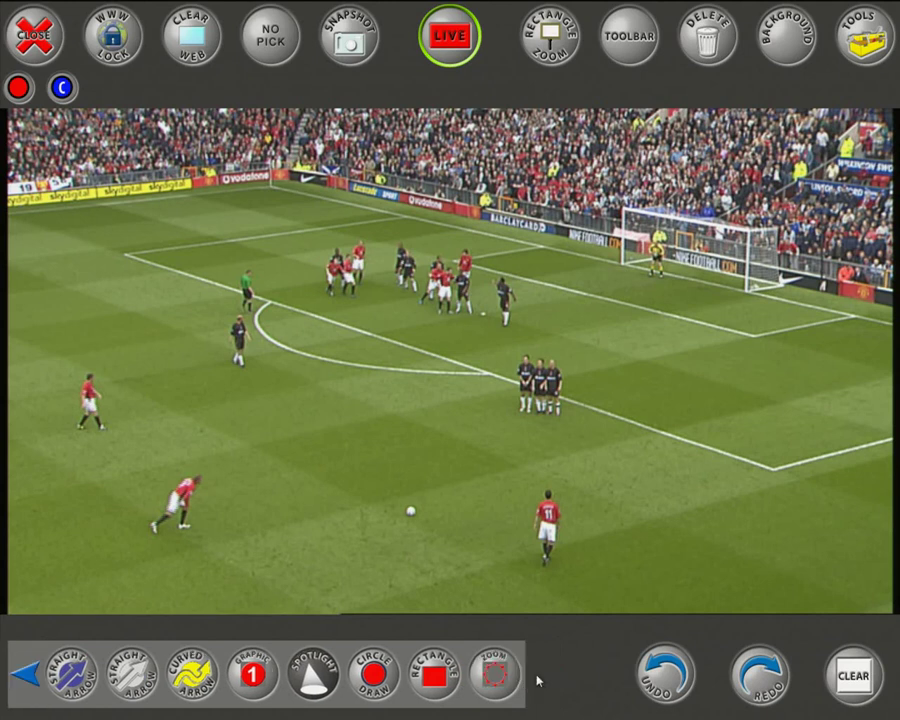
left_click(28, 675)
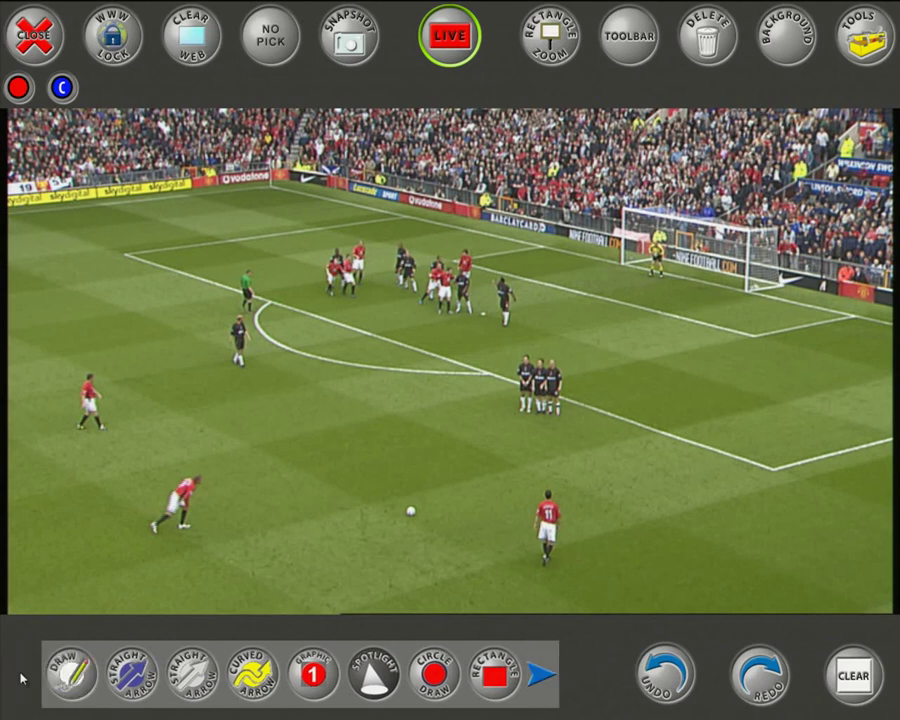
- Raise the toolbar's number of tools from 8 to 9 and apply it
left_click(548, 680)
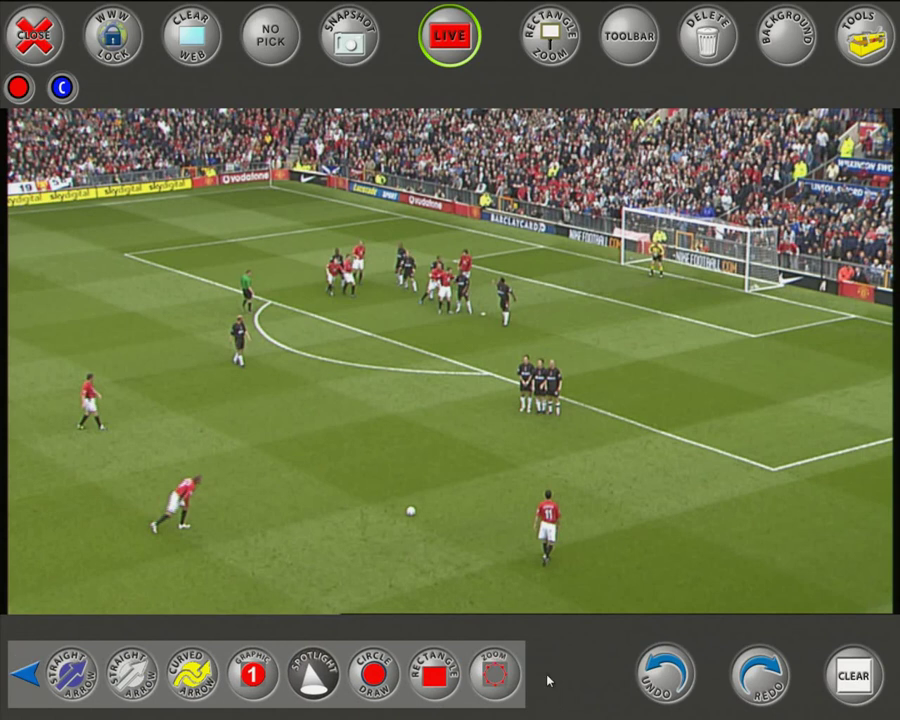
left_click(24, 677)
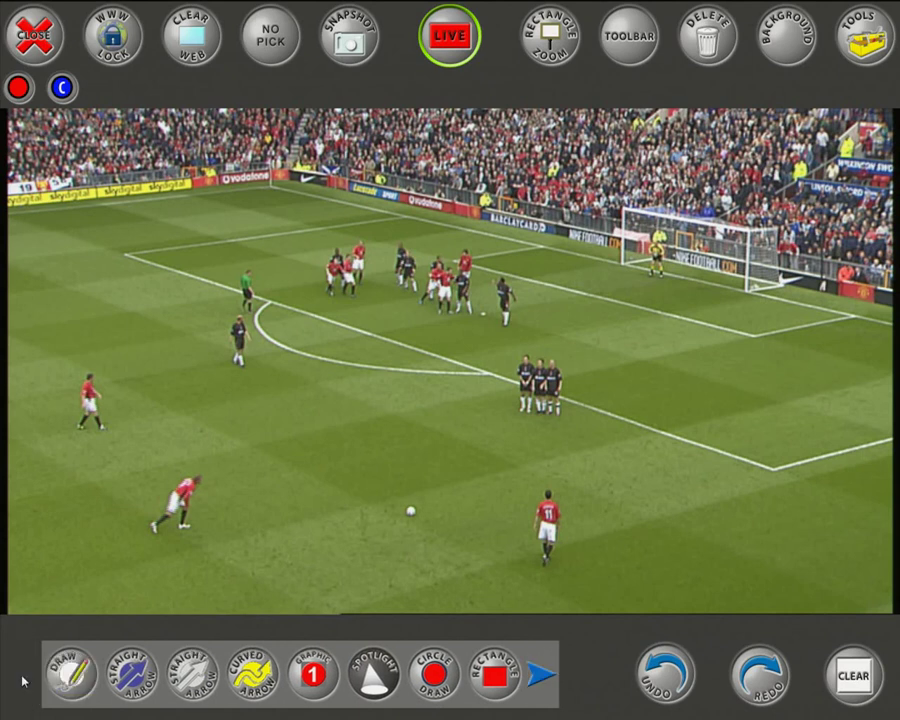
left_click(628, 55)
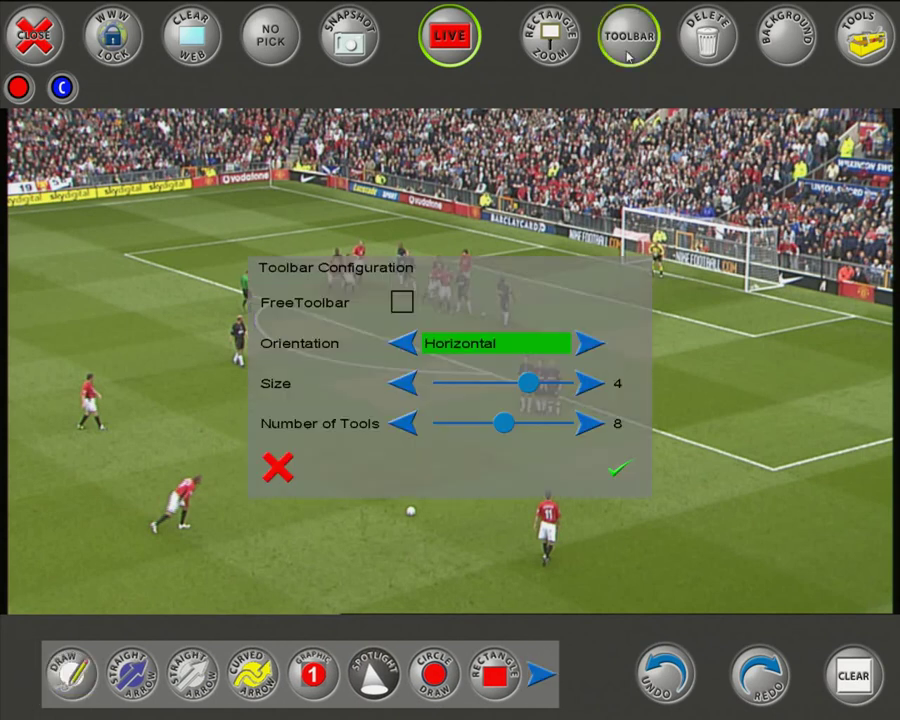
left_click(587, 425)
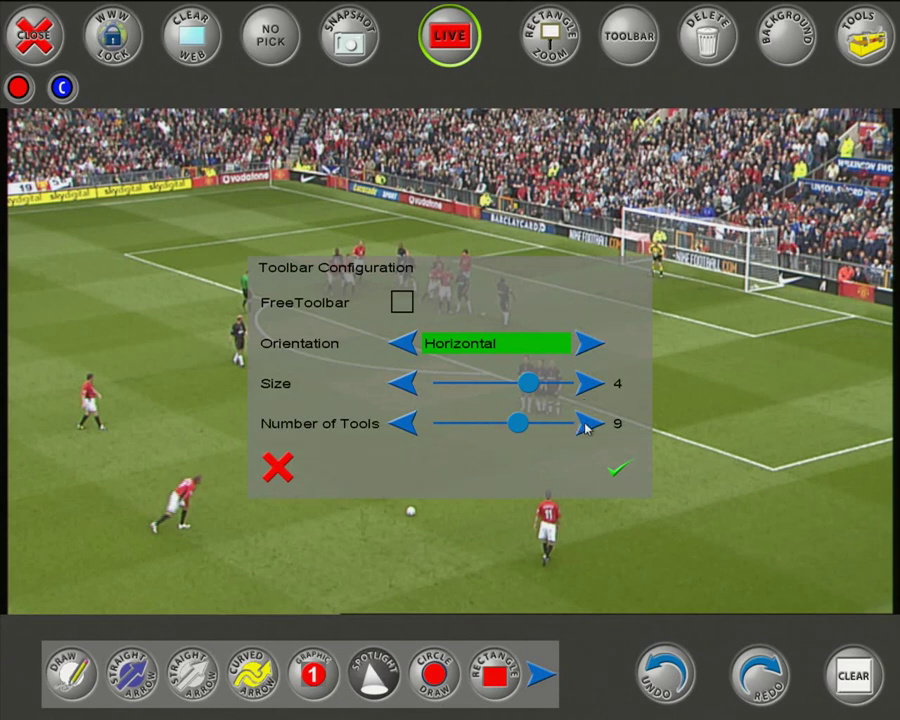
left_click(618, 470)
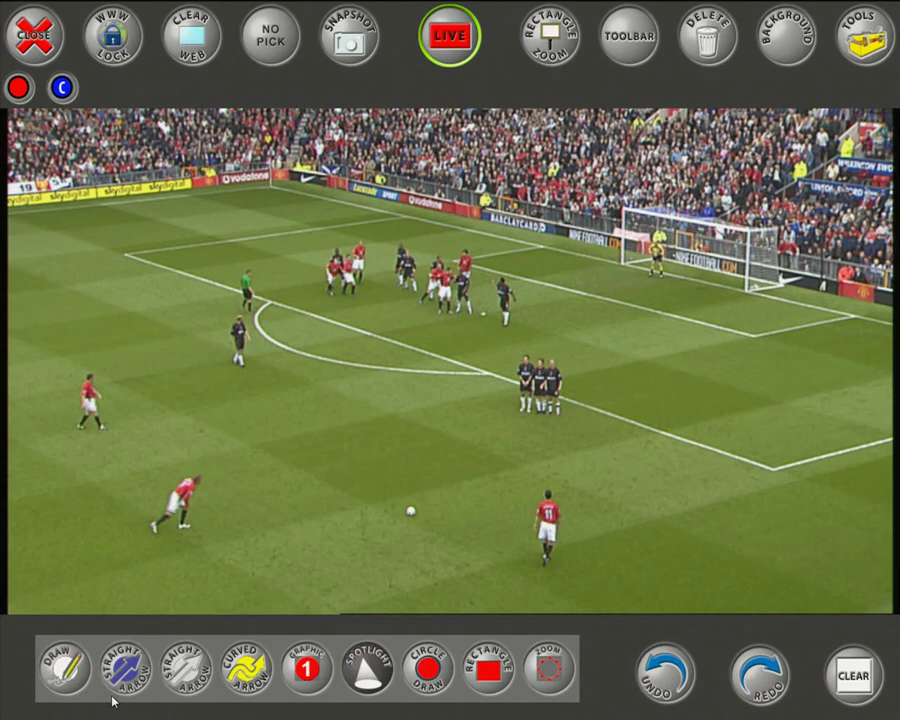
- Set the second Straight Arrow tool's colour to solid red (255, 0, 4, alpha 255)
left_click(185, 686)
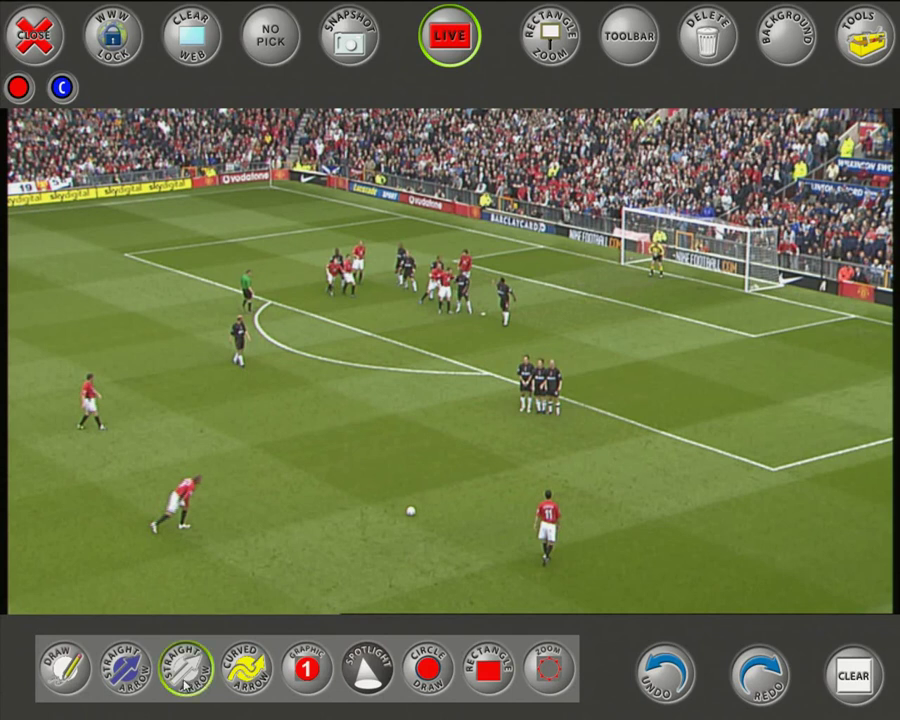
left_click(185, 686)
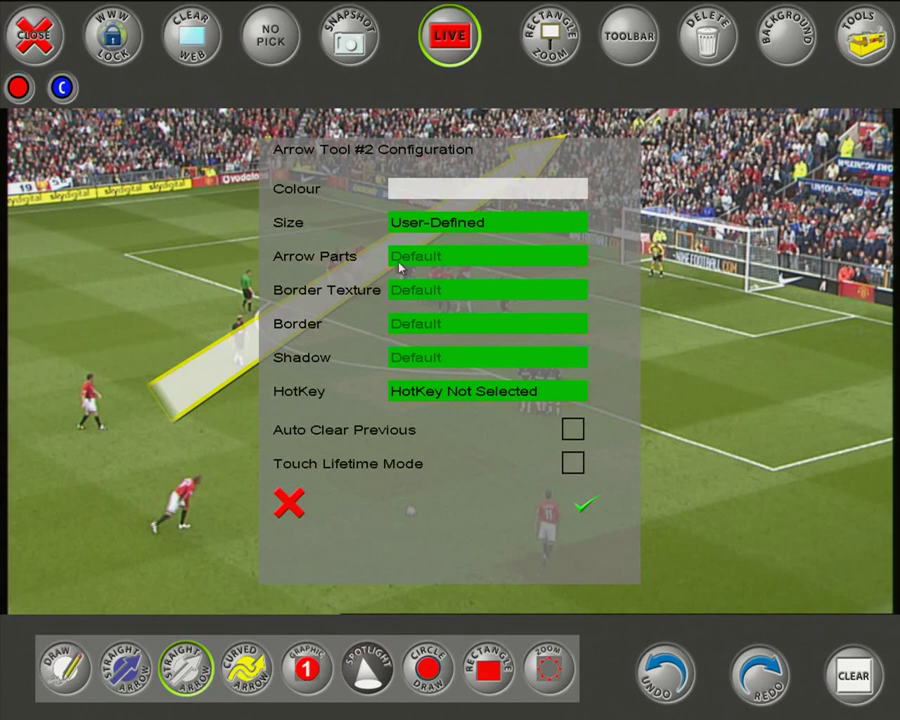
left_click(428, 197)
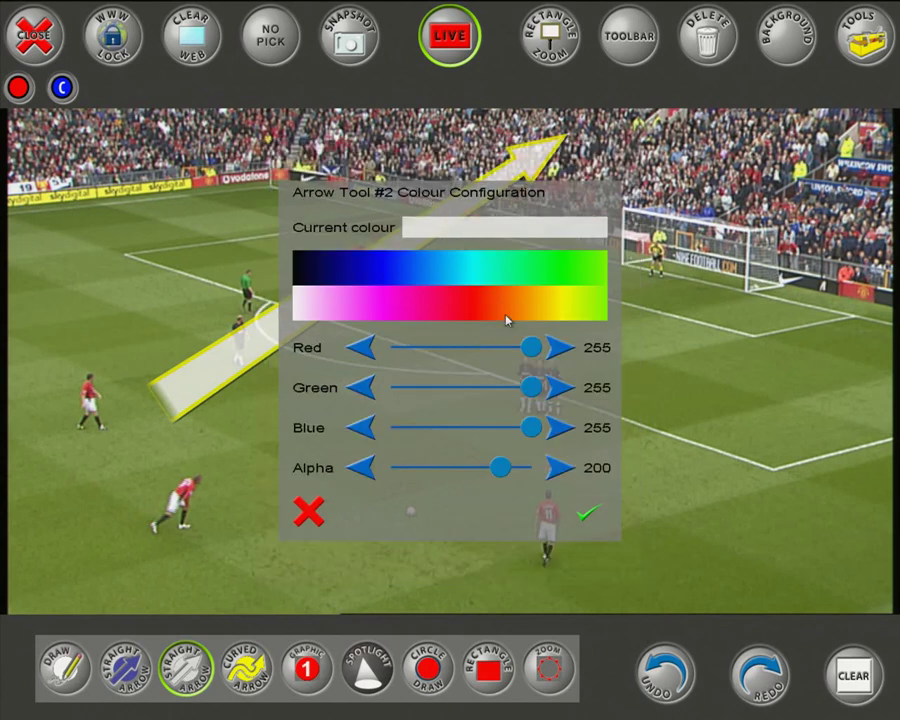
left_click(474, 309)
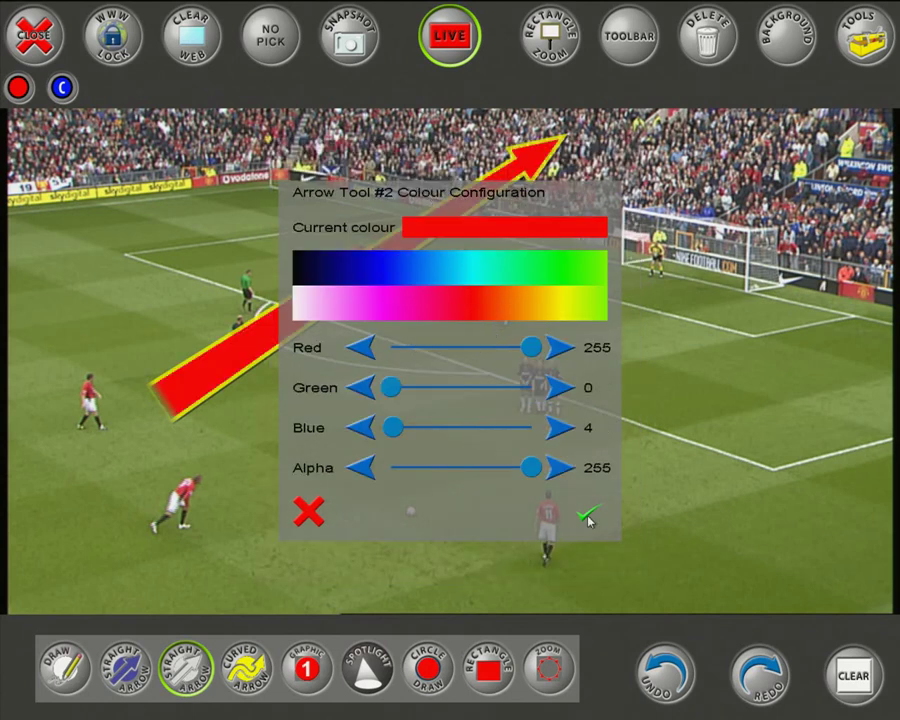
left_click(587, 512)
left_click(588, 507)
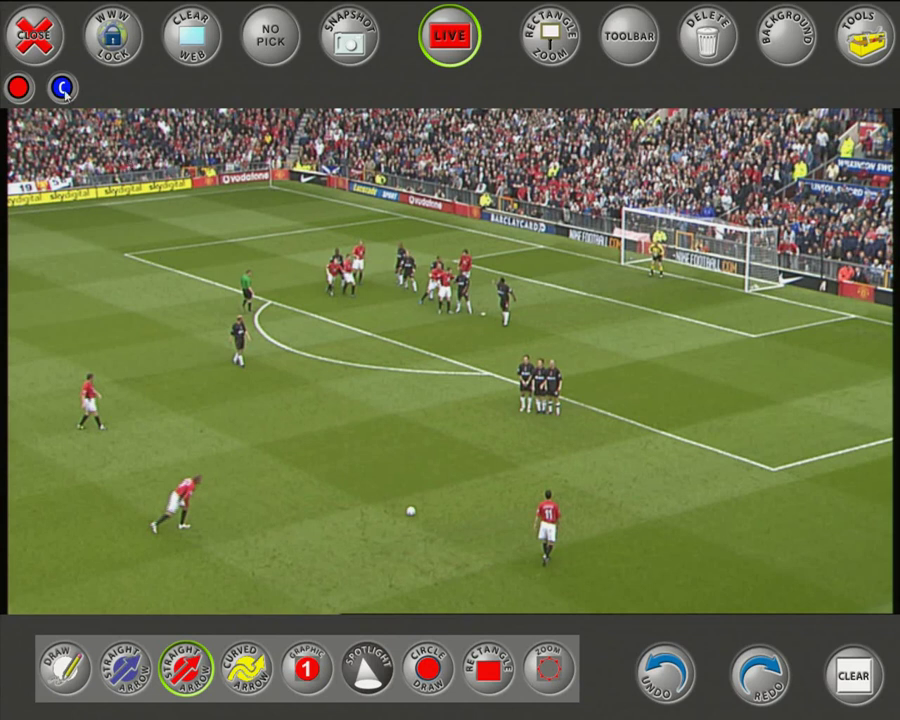
- Close the scene and save it as setup2 in the Scenes folder
left_click(31, 32)
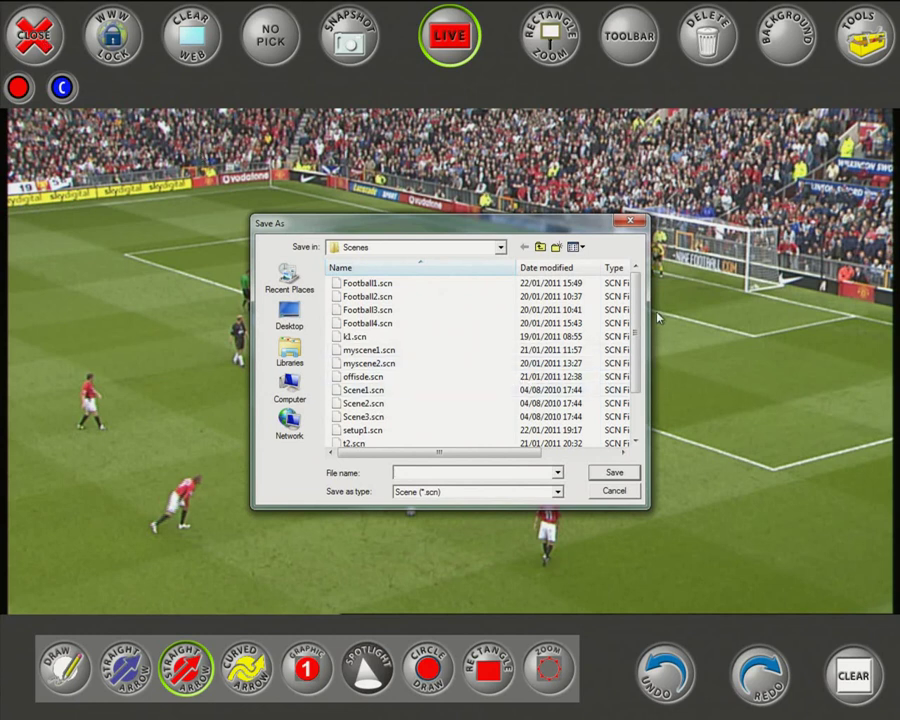
scroll(636, 396, "down", 2)
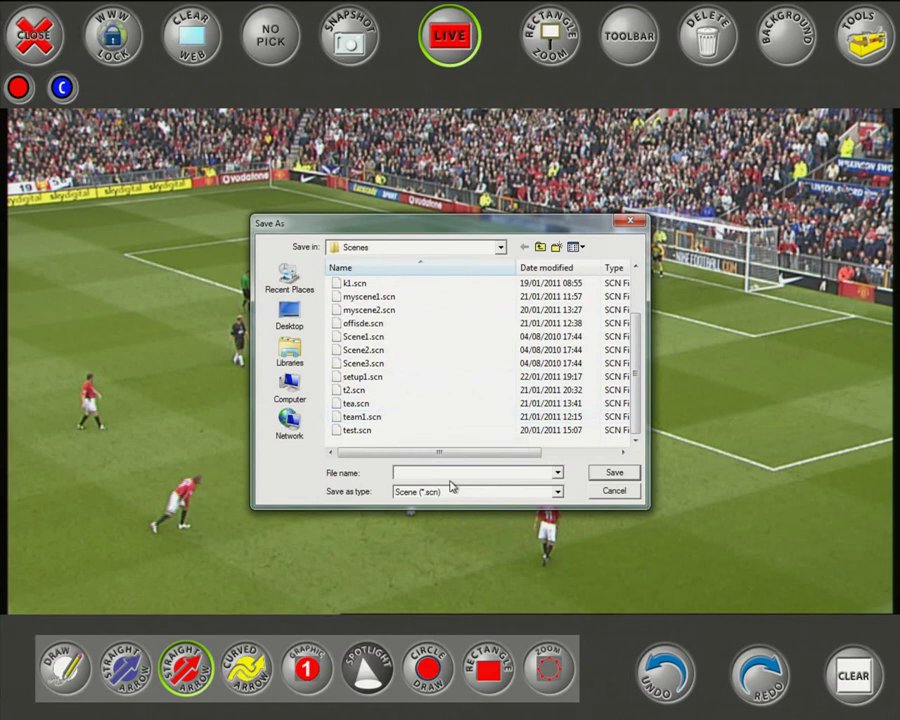
type("setup2")
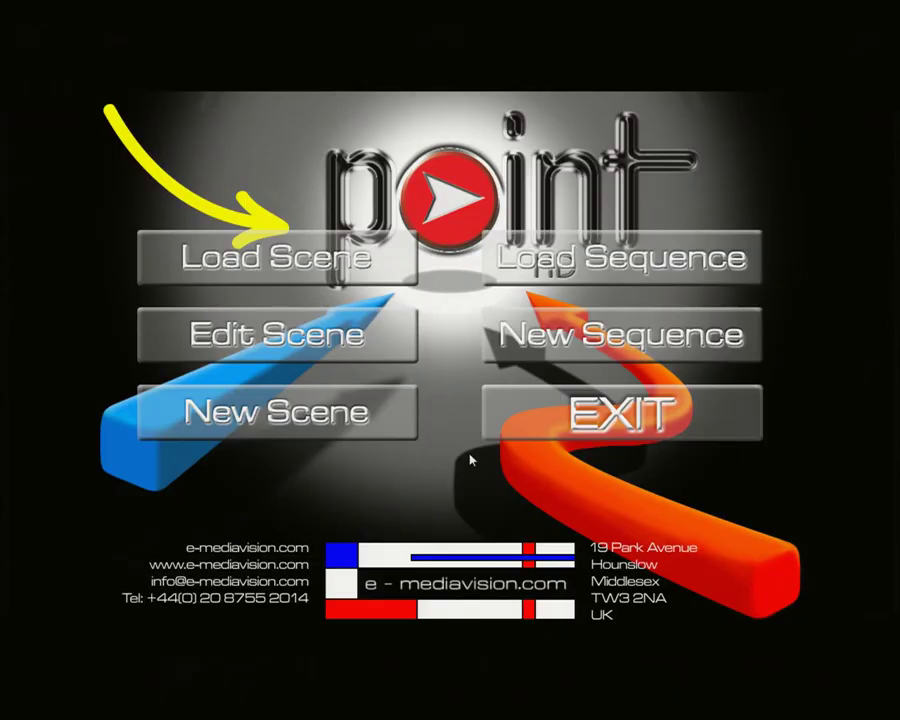
- Reload setup2.scn and draw a straight arrow toward the defensive wall
left_click(289, 259)
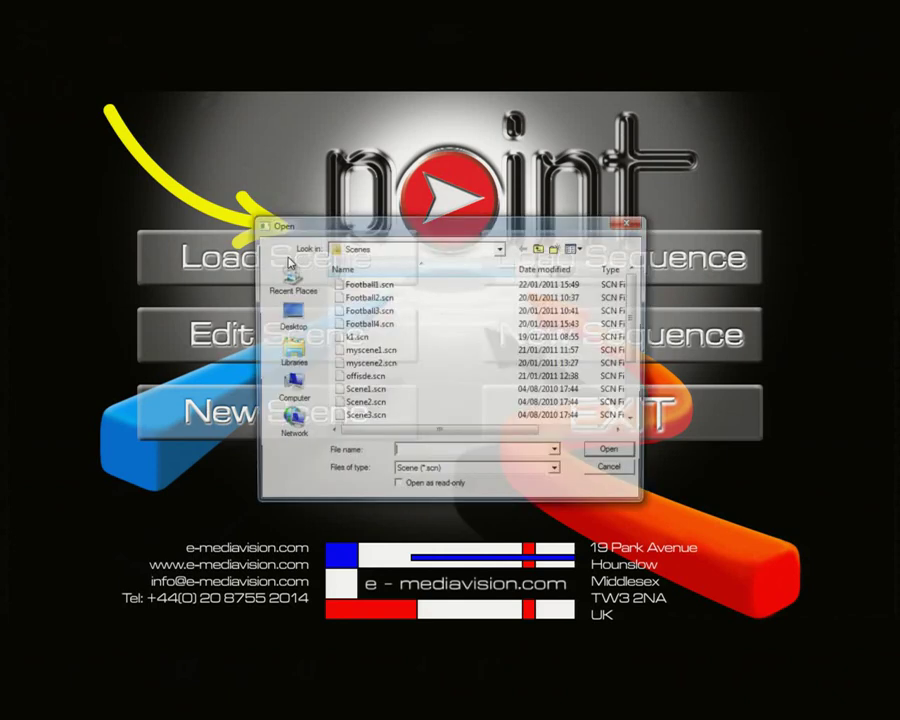
scroll(641, 330, "down", 2)
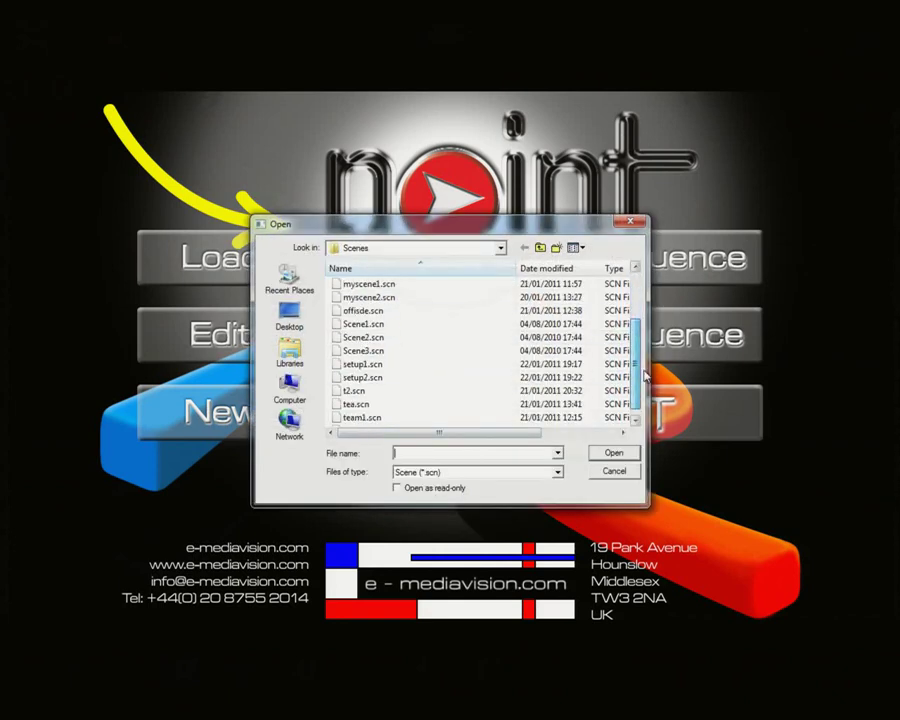
left_click(380, 377)
left_click(614, 455)
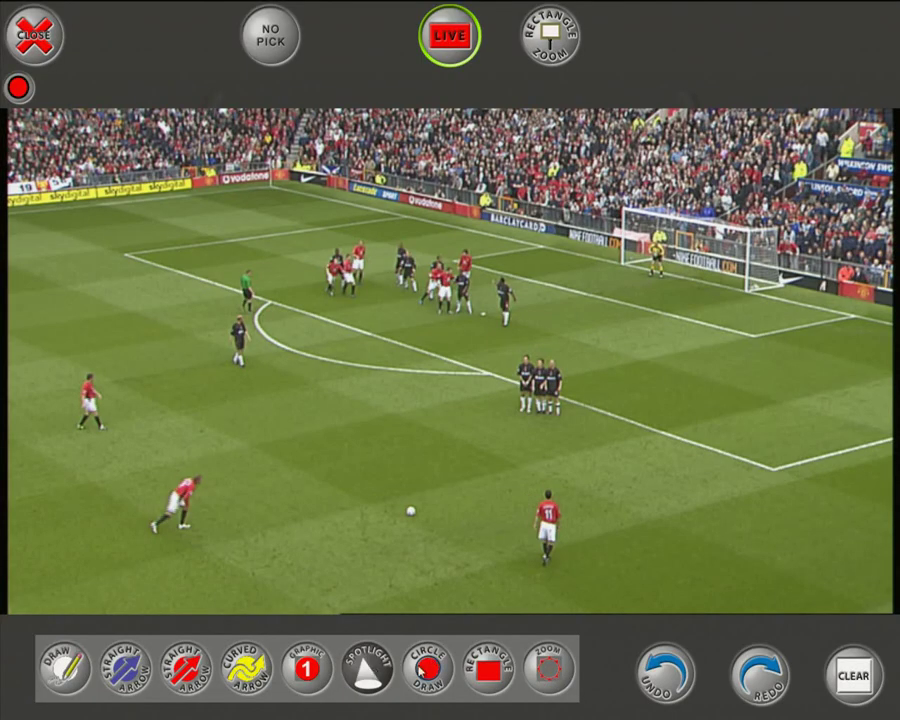
left_click(186, 668)
left_click_drag(298, 535, 508, 400)
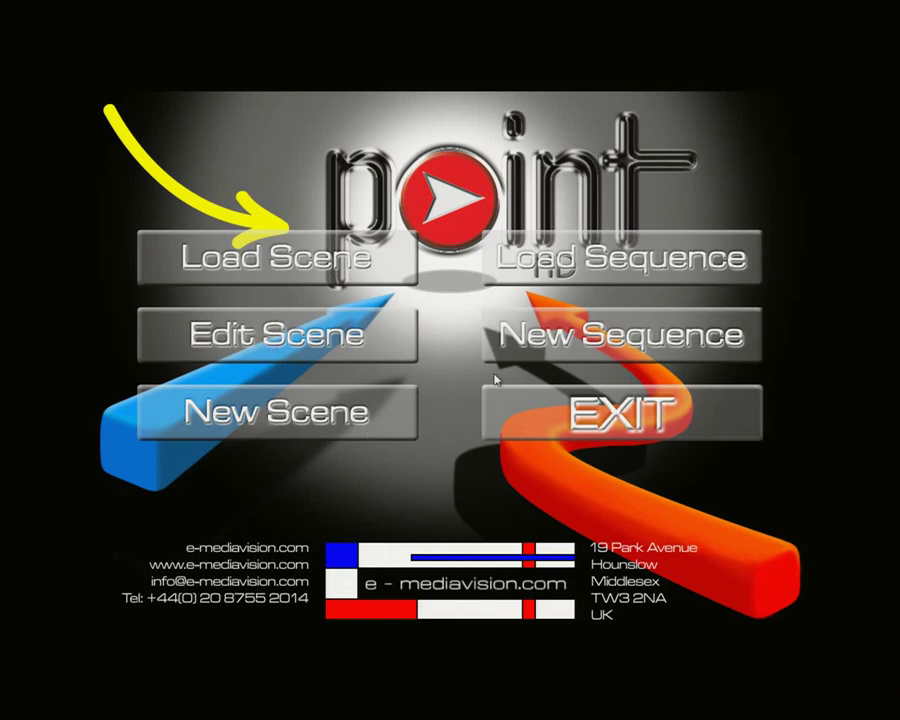
- Start a new sequence and add myscene1, myscene2 and setup1 to it
left_click(604, 341)
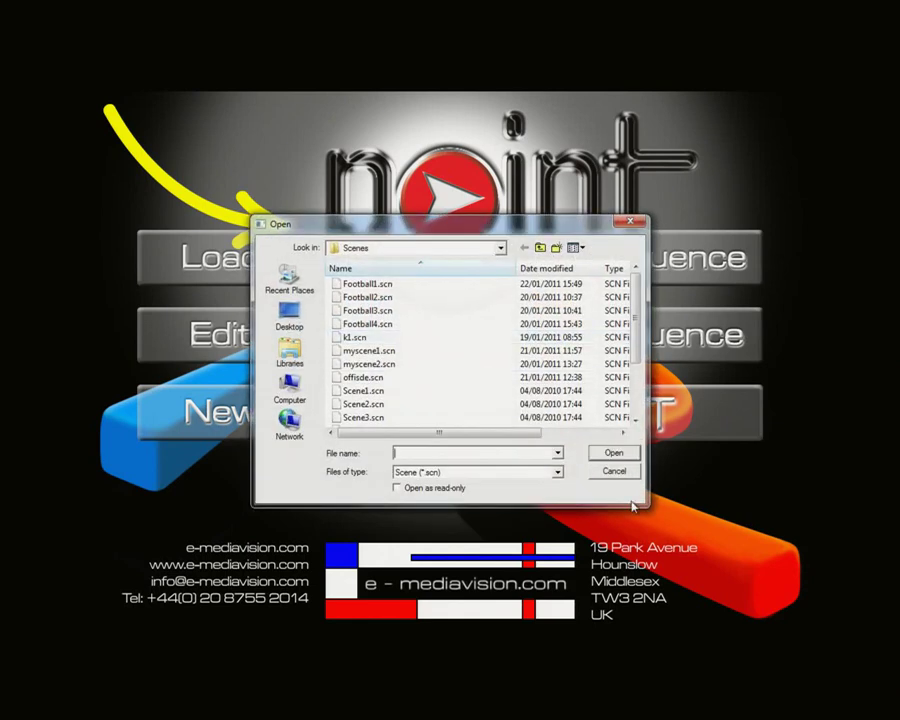
scroll(640, 415, "down", 3)
scroll(640, 415, "up", 3)
mouse_move(633, 343)
left_mouse_down()
mouse_move(638, 375)
mouse_move(643, 328)
left_mouse_up()
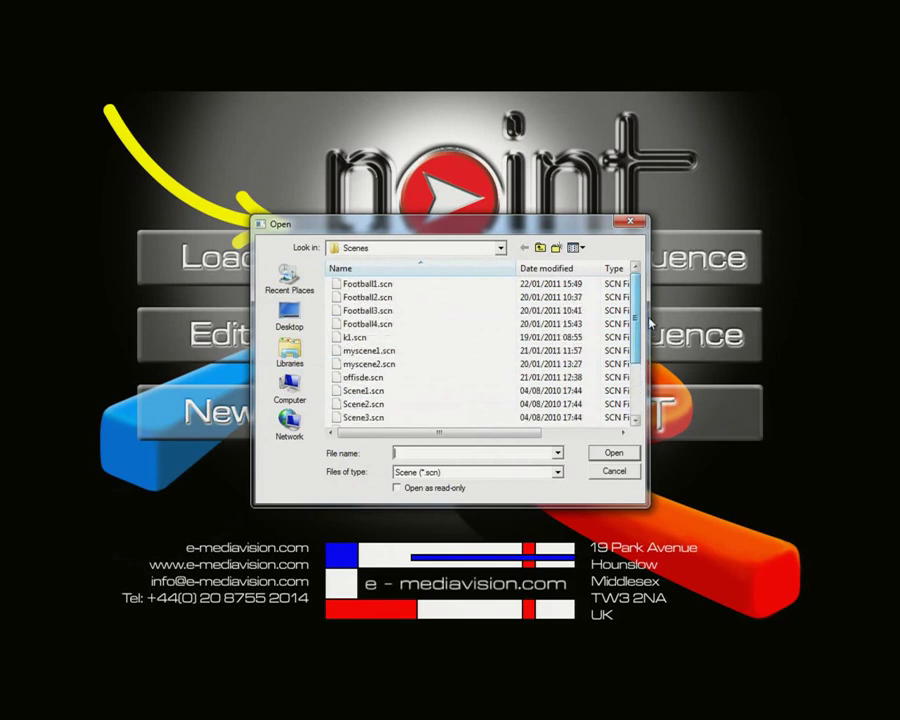
double_click(370, 351)
double_click(388, 365)
scroll(641, 362, "down", 2)
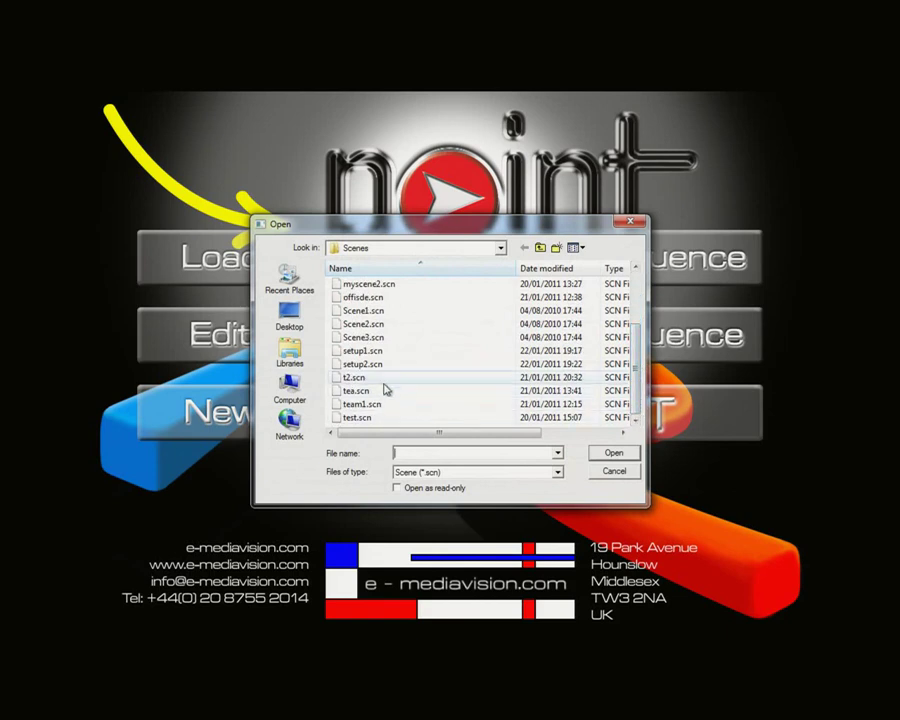
double_click(372, 352)
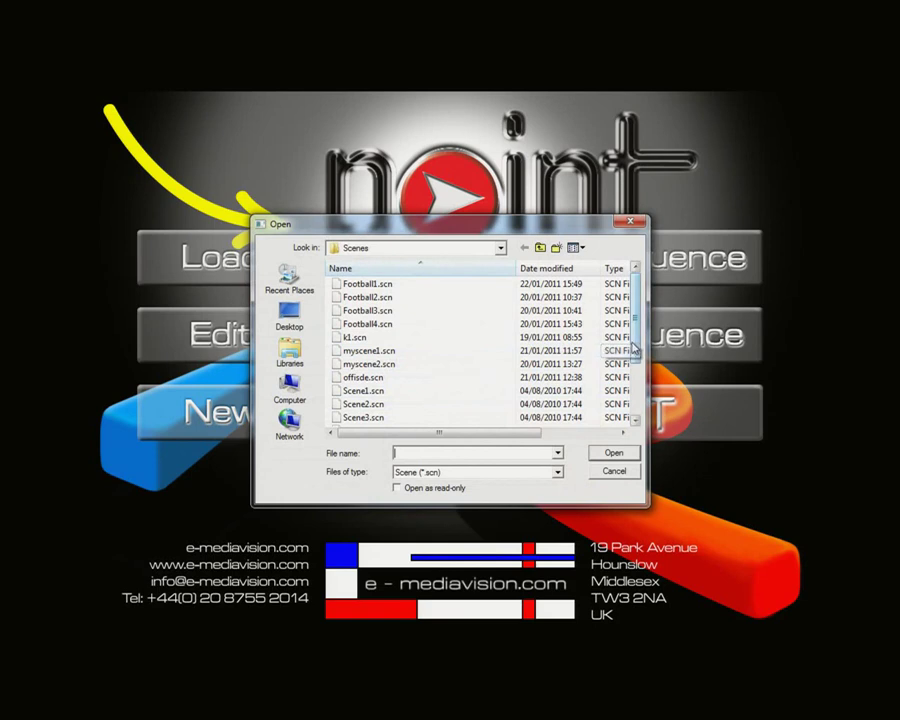
- Add setup2 and myscene2 again, then save the sequence as 'my demo seq'
scroll(633, 347, "down", 2)
left_click(374, 366)
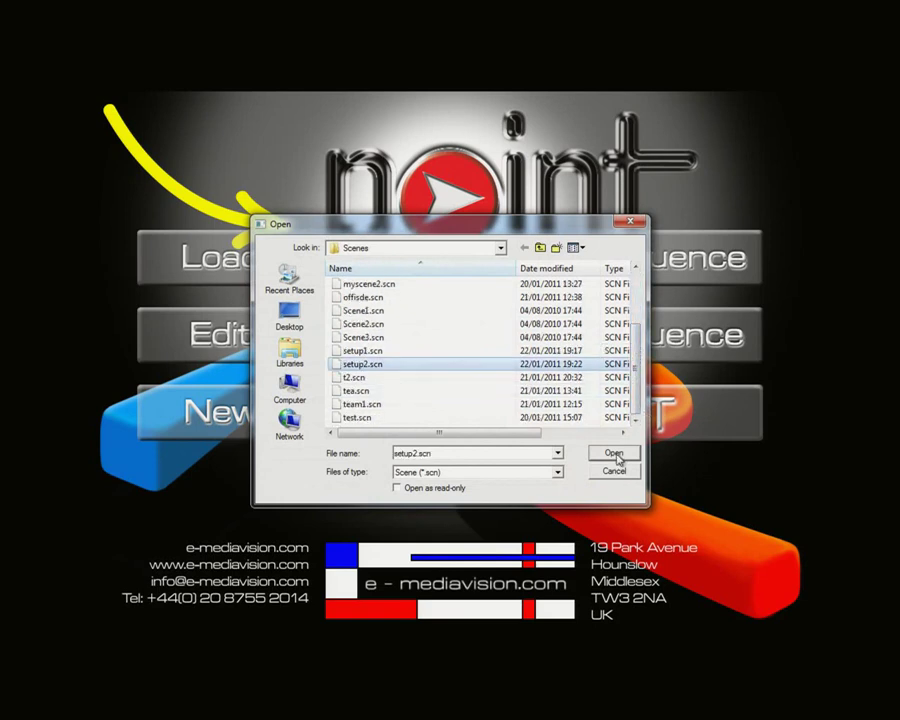
left_click(615, 455)
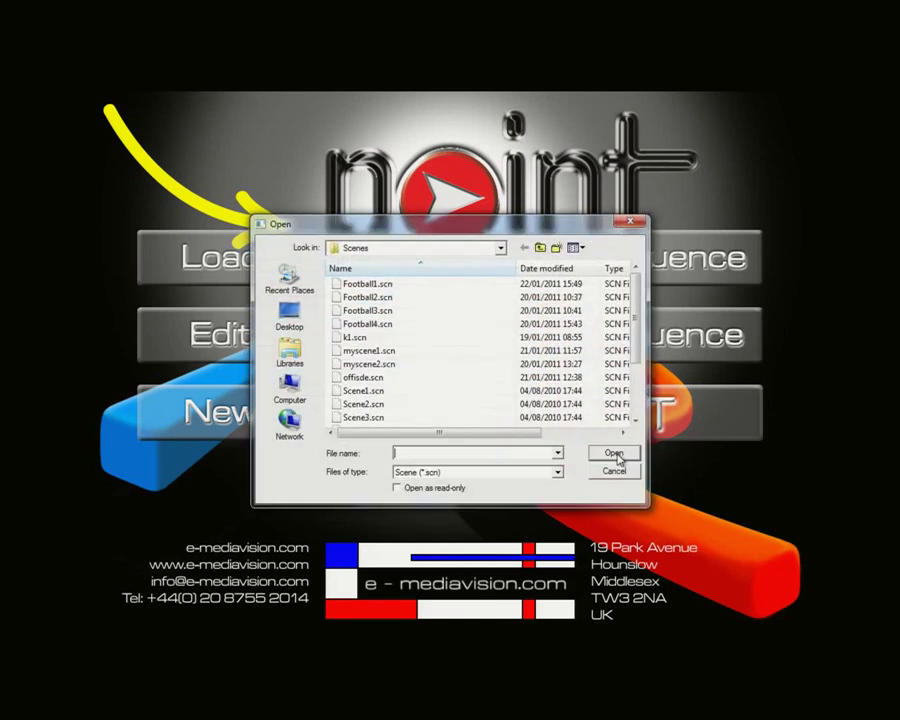
left_click(368, 364)
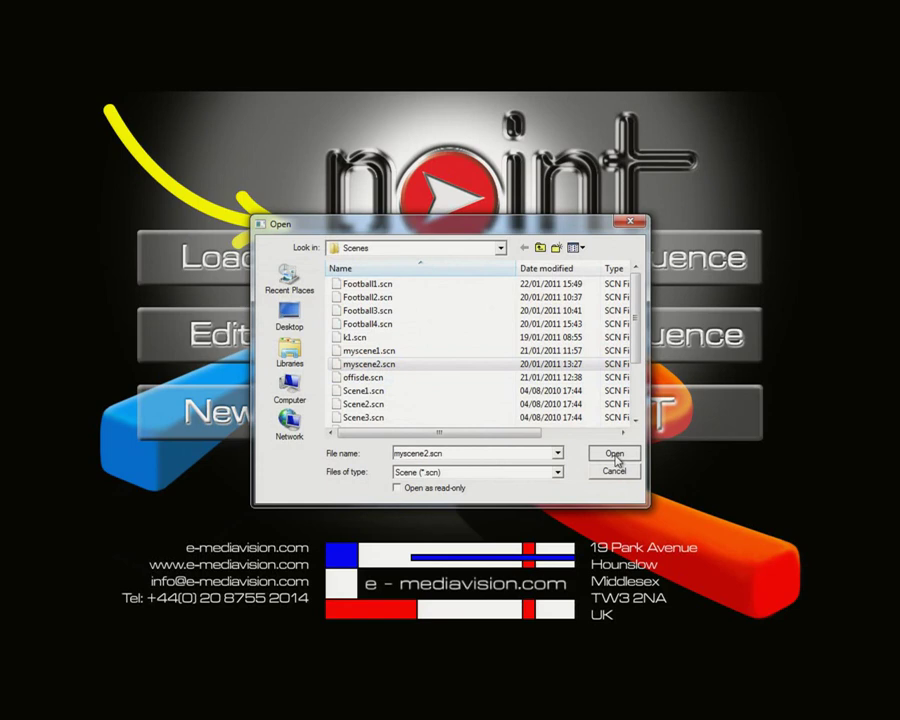
left_click(615, 455)
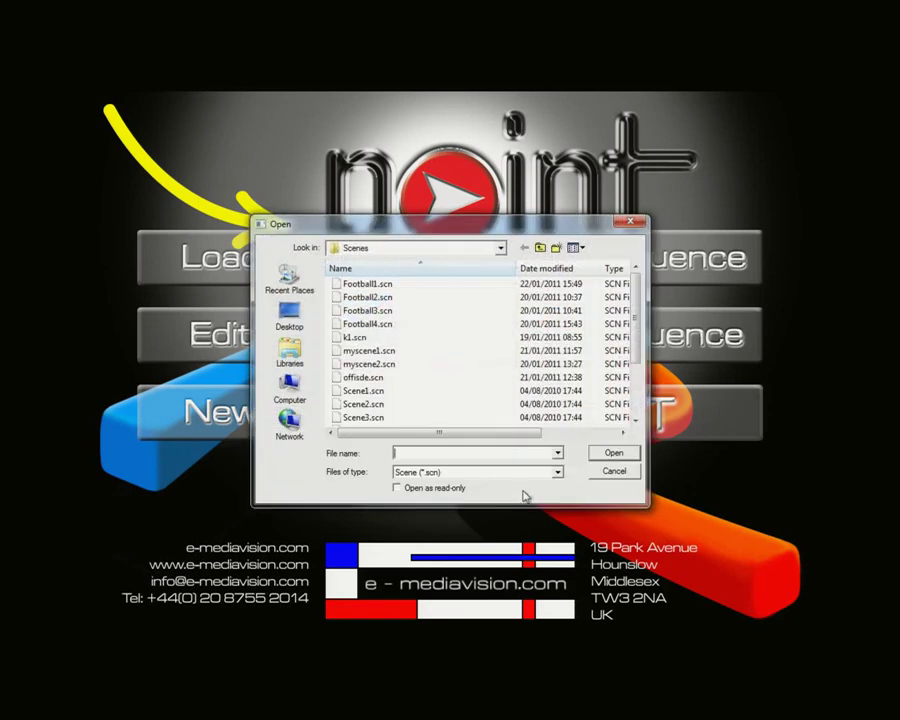
left_click(619, 478)
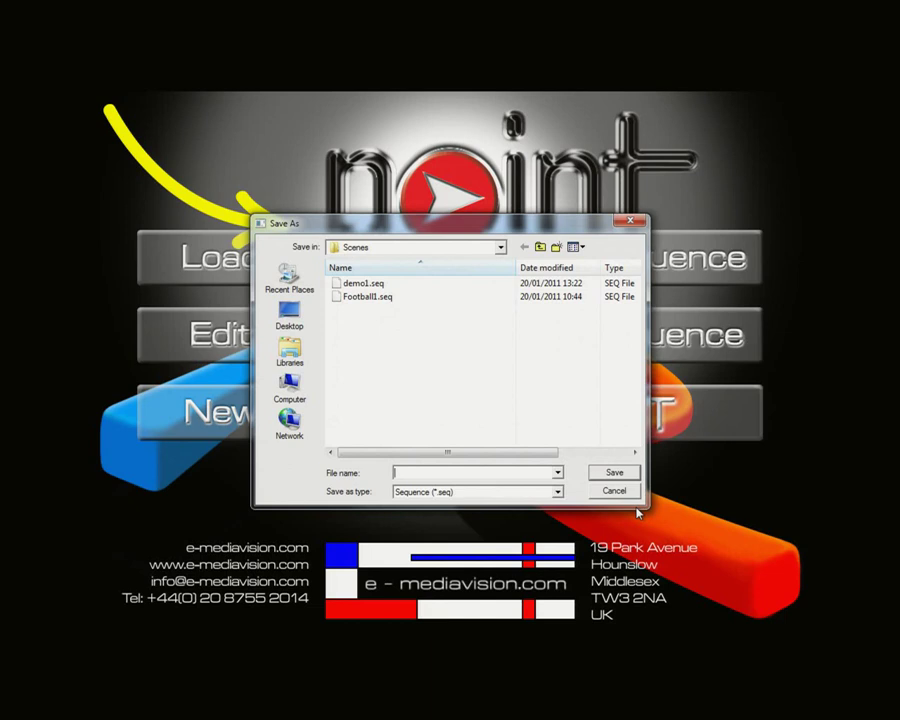
type("my")
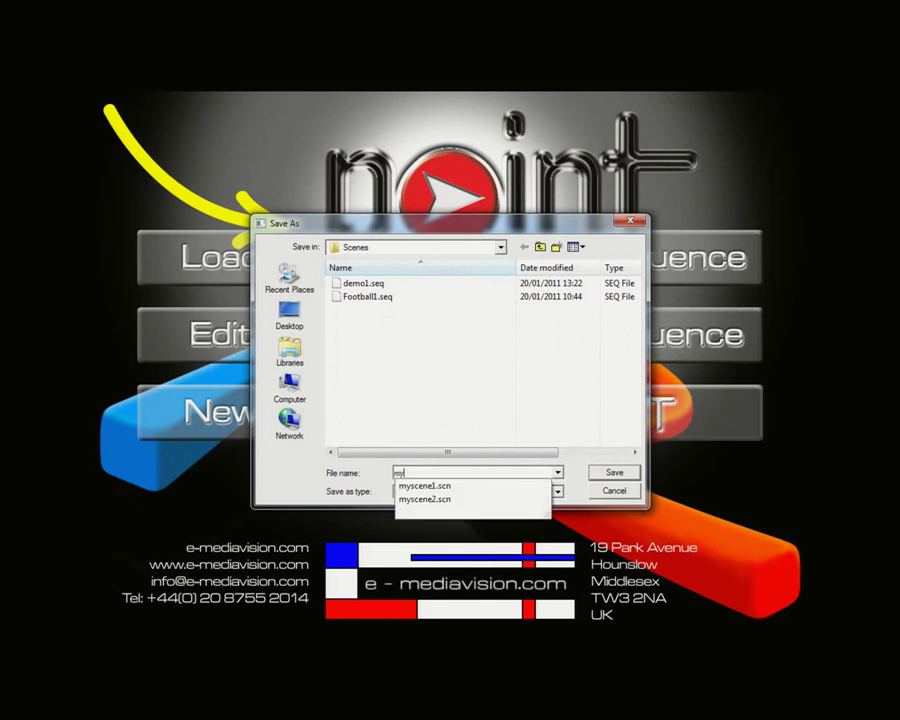
type(" demo seq")
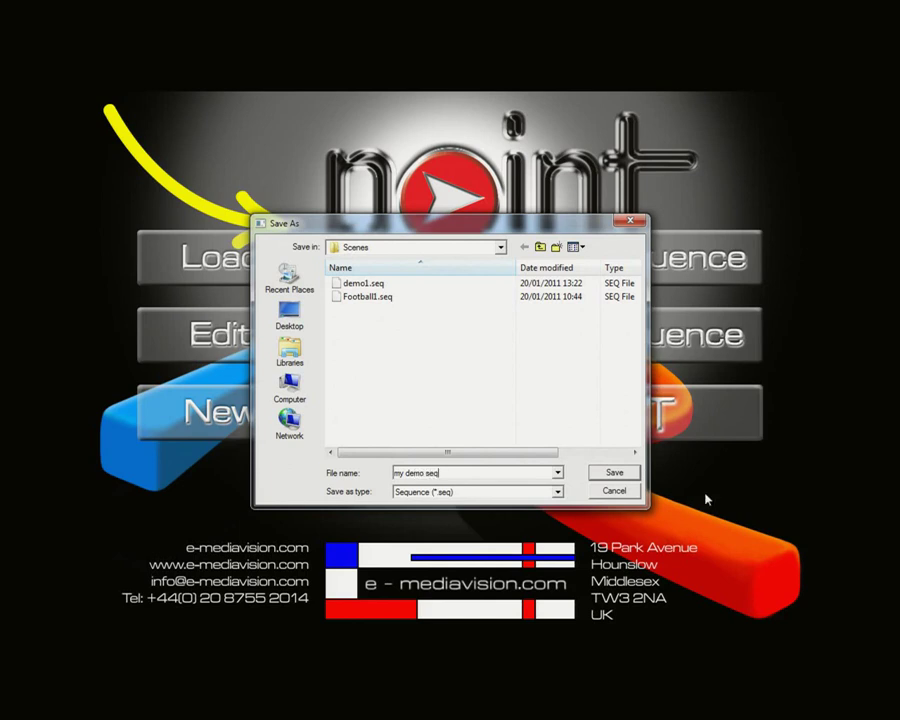
left_click(613, 475)
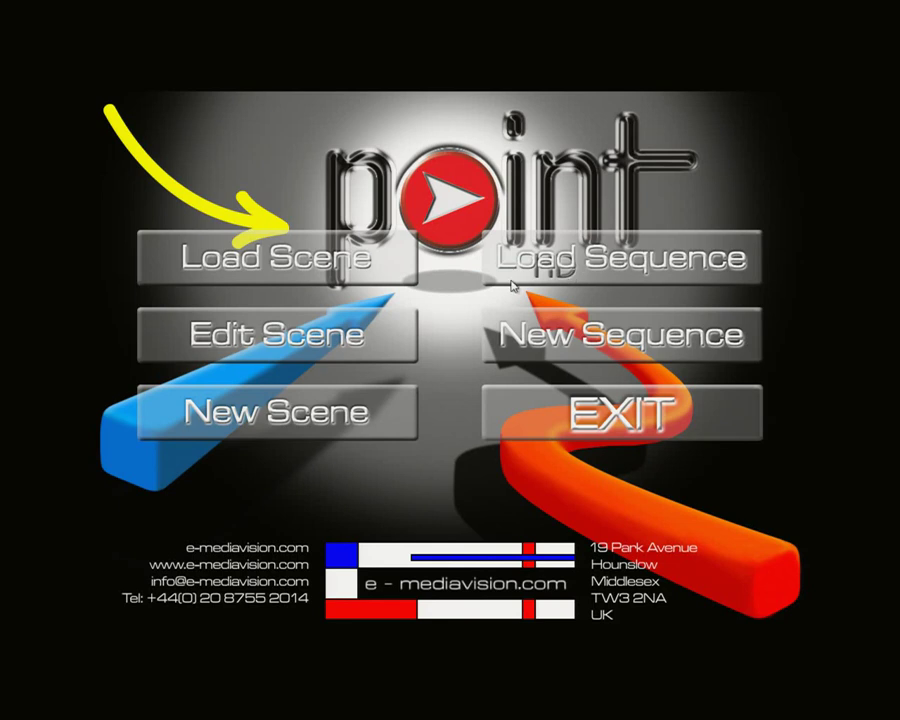
- Load the 'my demo seq' sequence, place scene navigation above the goal, and start playback
left_click(590, 262)
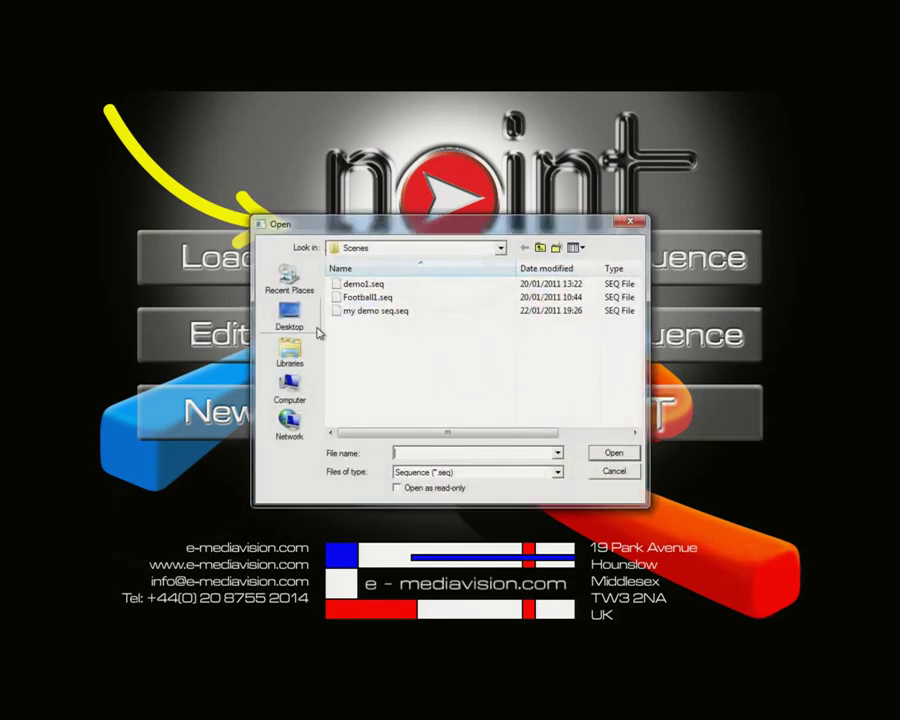
left_click(378, 314)
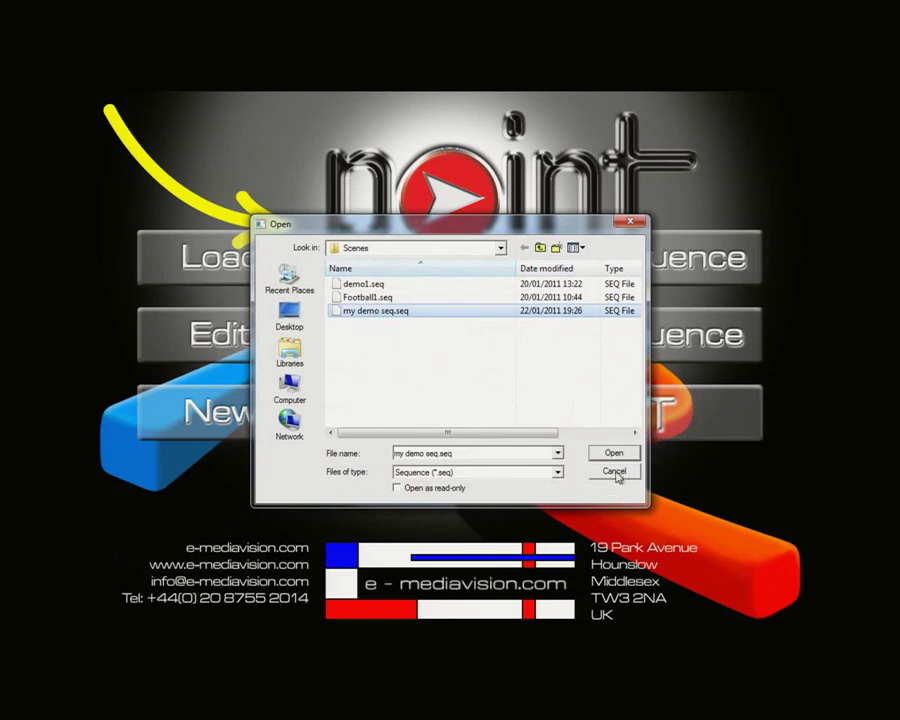
left_click(615, 456)
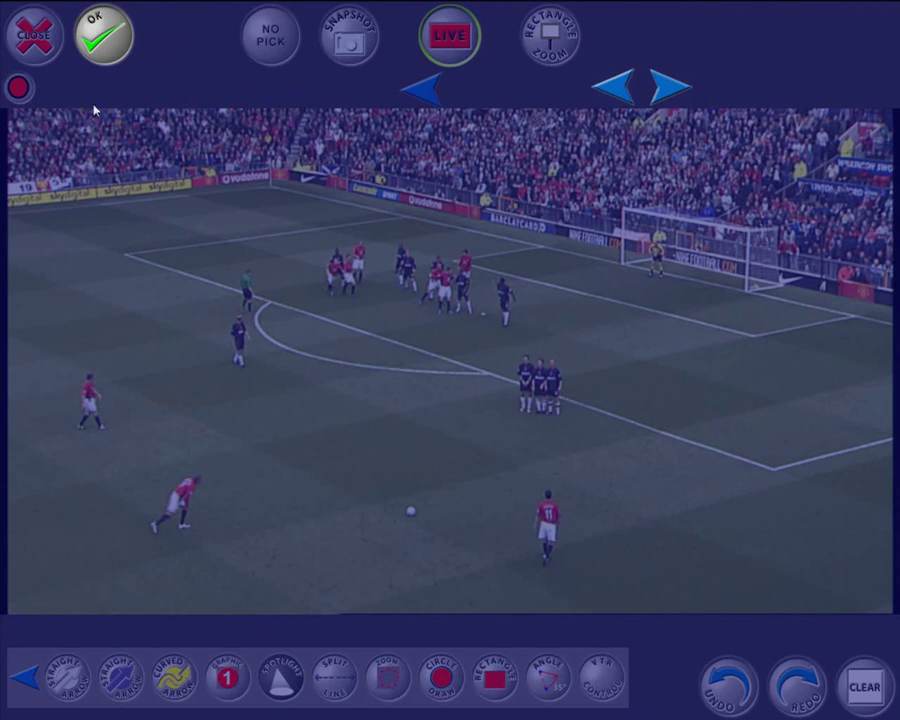
mouse_move(669, 90)
left_mouse_down()
mouse_move(617, 163)
mouse_move(650, 121)
mouse_move(659, 137)
mouse_move(683, 94)
mouse_move(679, 117)
mouse_move(692, 101)
mouse_move(682, 112)
mouse_move(117, 233)
mouse_move(659, 249)
mouse_move(493, 385)
mouse_move(564, 158)
mouse_move(684, 95)
left_mouse_up()
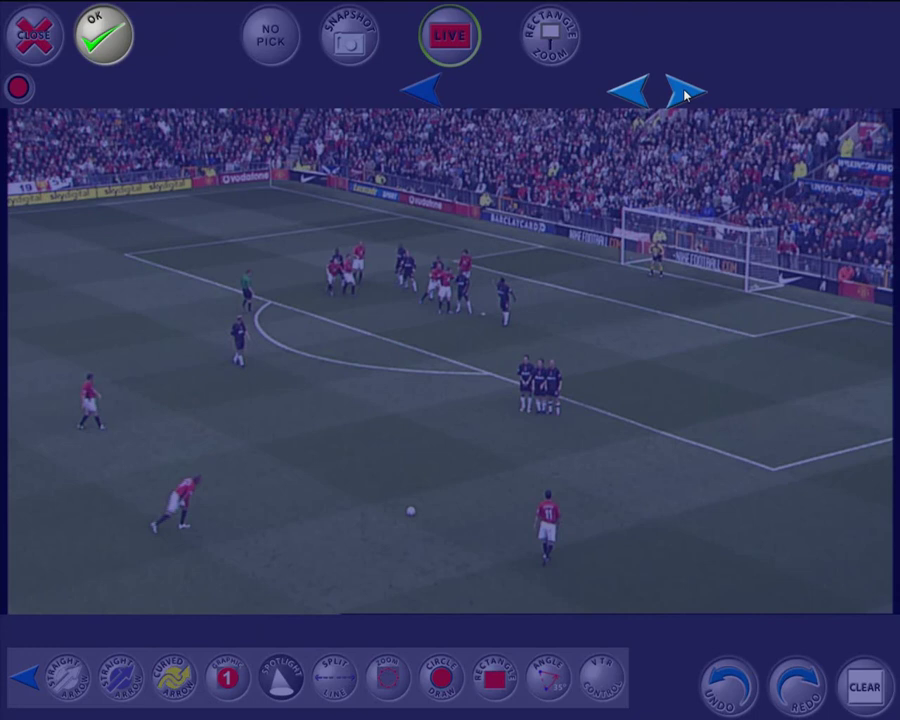
left_click_drag(685, 95, 795, 68)
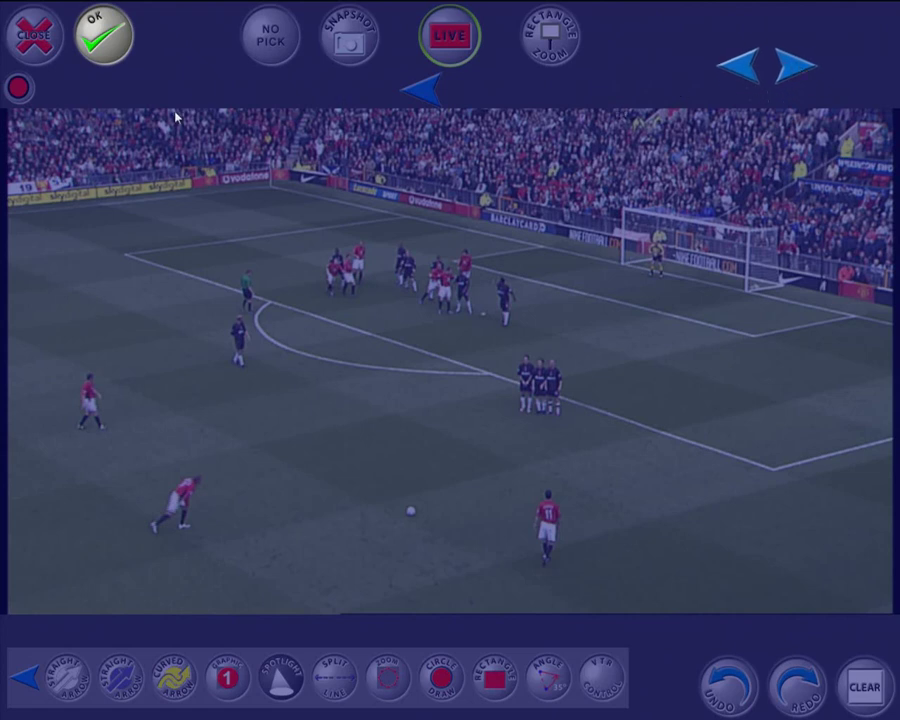
left_click(112, 42)
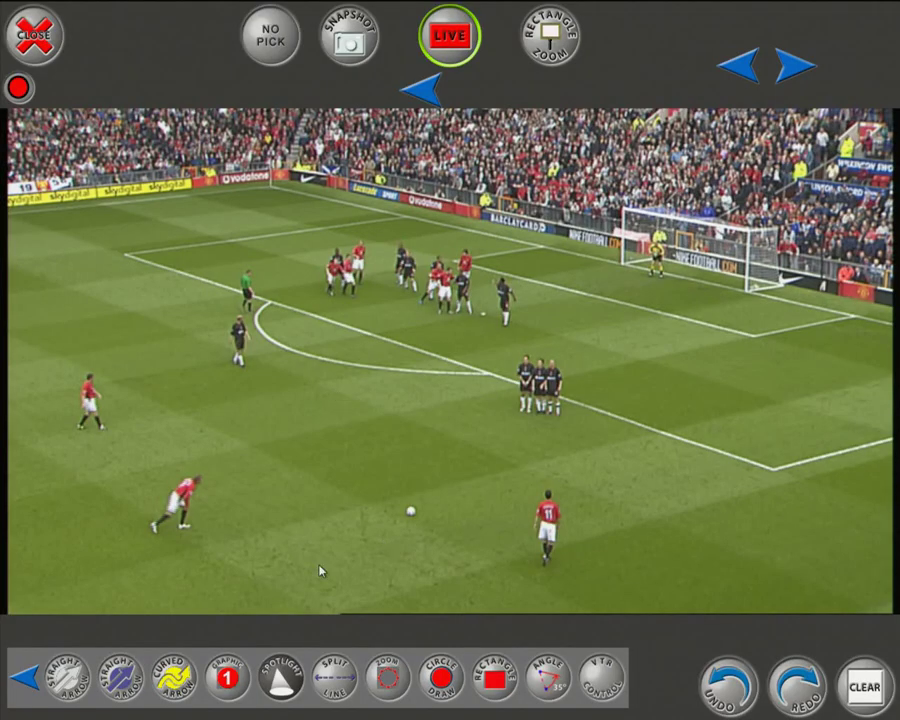